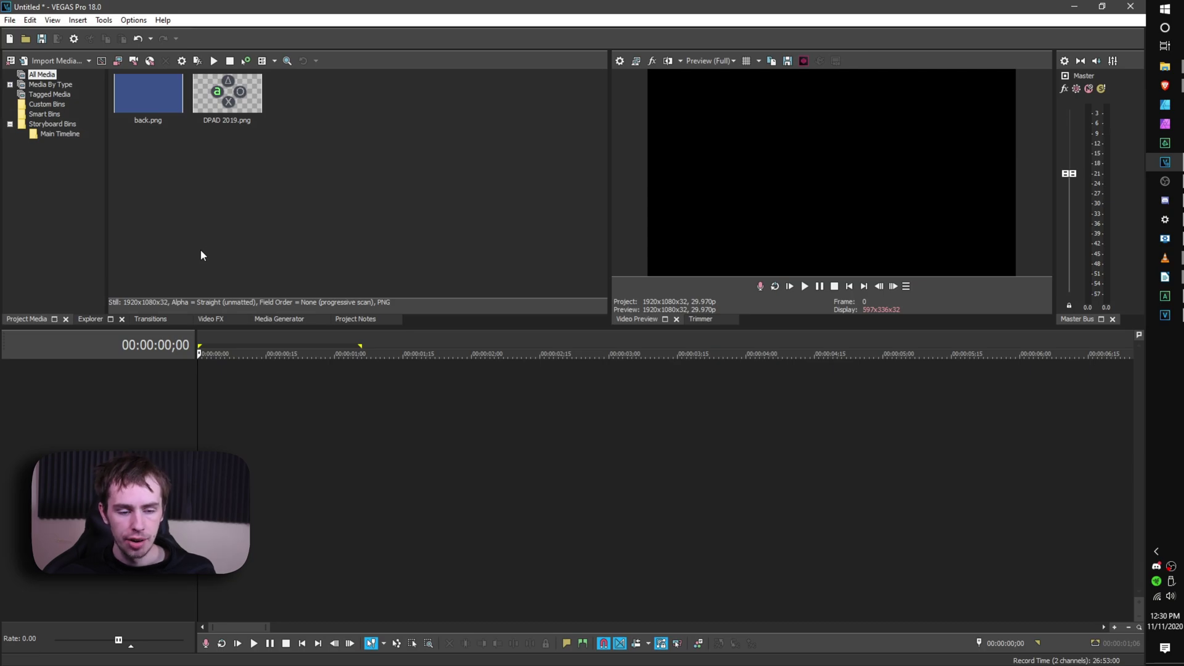
- Browse the Explorer, Video FX and Media Generators tabs
{"action": "left_click", "coordinate": [91, 319]}
{"action": "left_click", "coordinate": [211, 319]}
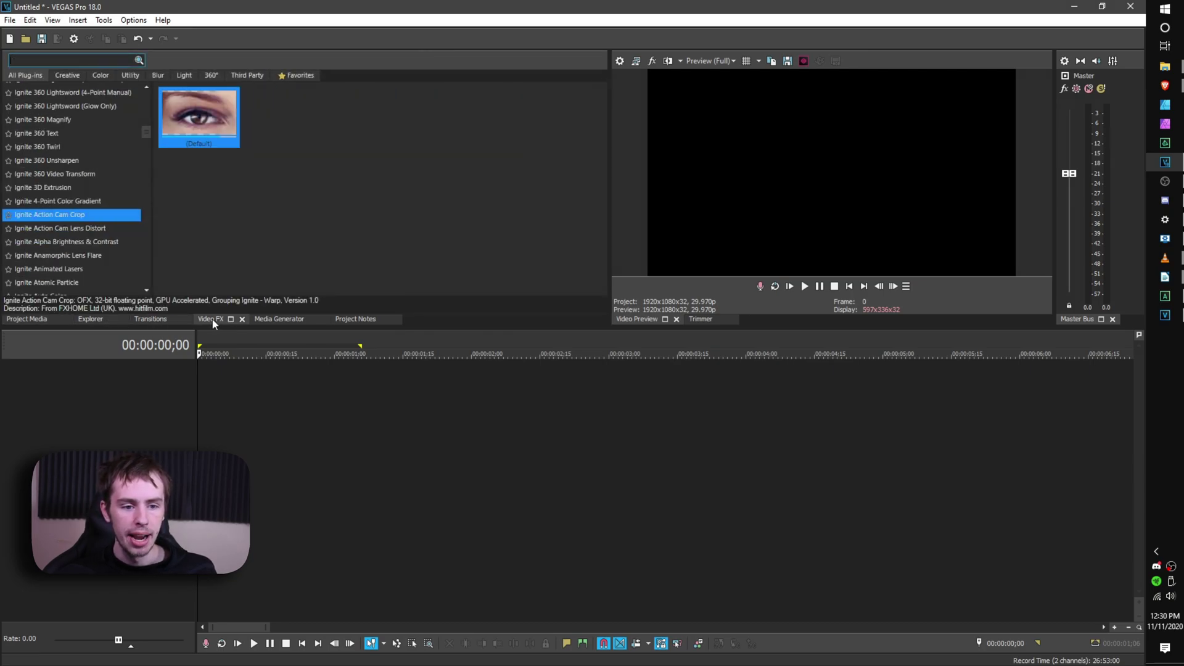
{"action": "left_click", "coordinate": [281, 321]}
{"action": "left_click", "coordinate": [194, 320]}
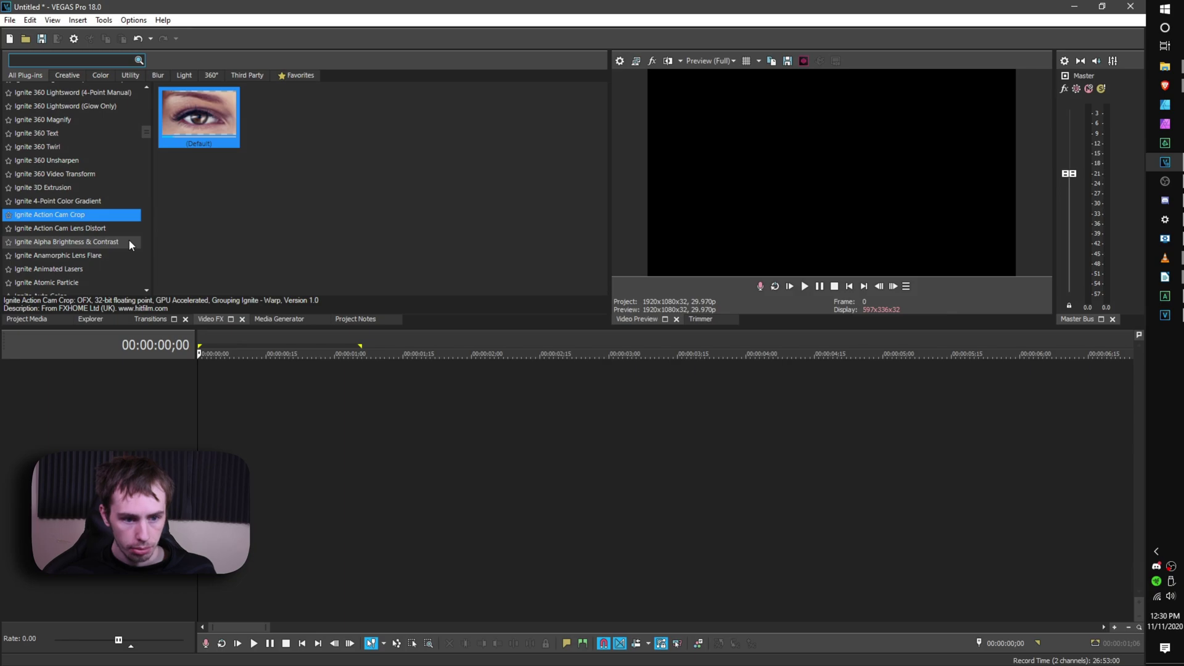
- Preview the Star Wipe transition presets, then show the Linear Wipe presets
{"action": "left_click", "coordinate": [150, 319]}
{"action": "scroll", "coordinate": [60, 233], "scroll_direction": "down", "scroll_amount": 3}
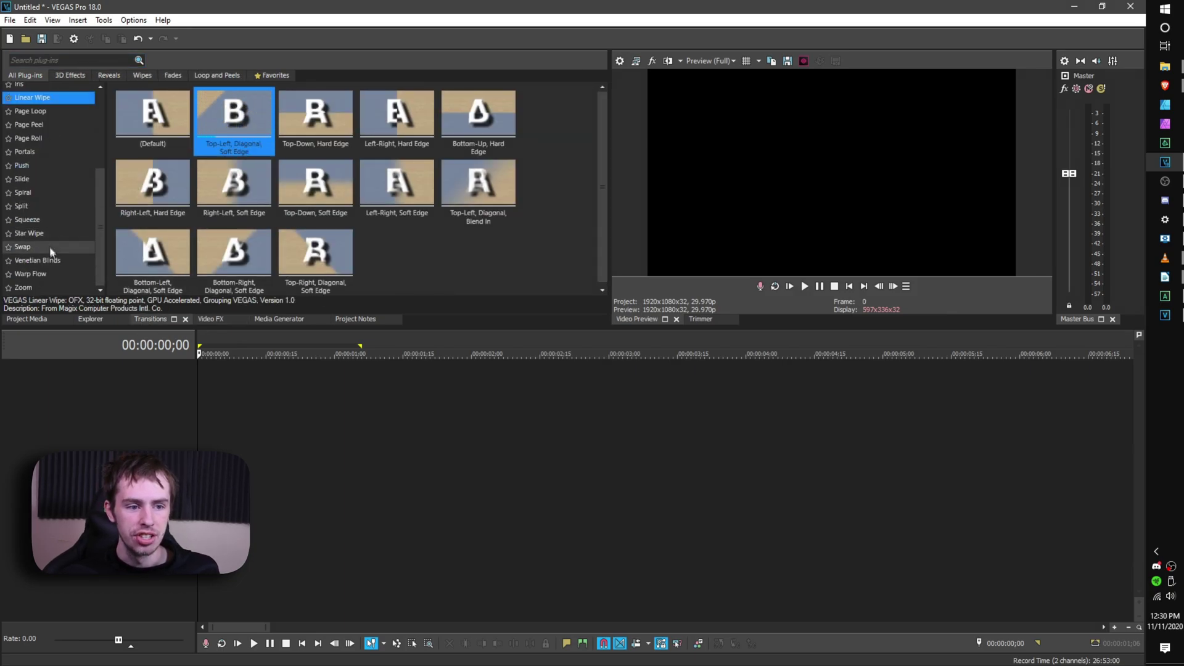
{"action": "left_click", "coordinate": [57, 233]}
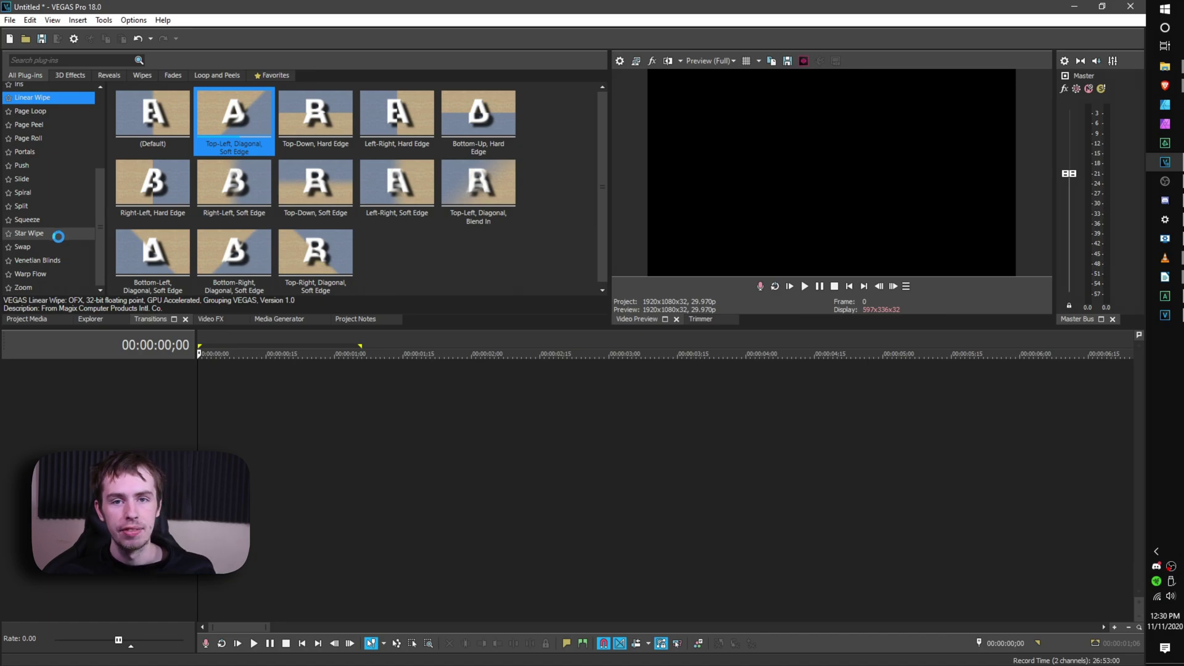
{"action": "scroll", "coordinate": [50, 232], "scroll_direction": "up", "scroll_amount": 3}
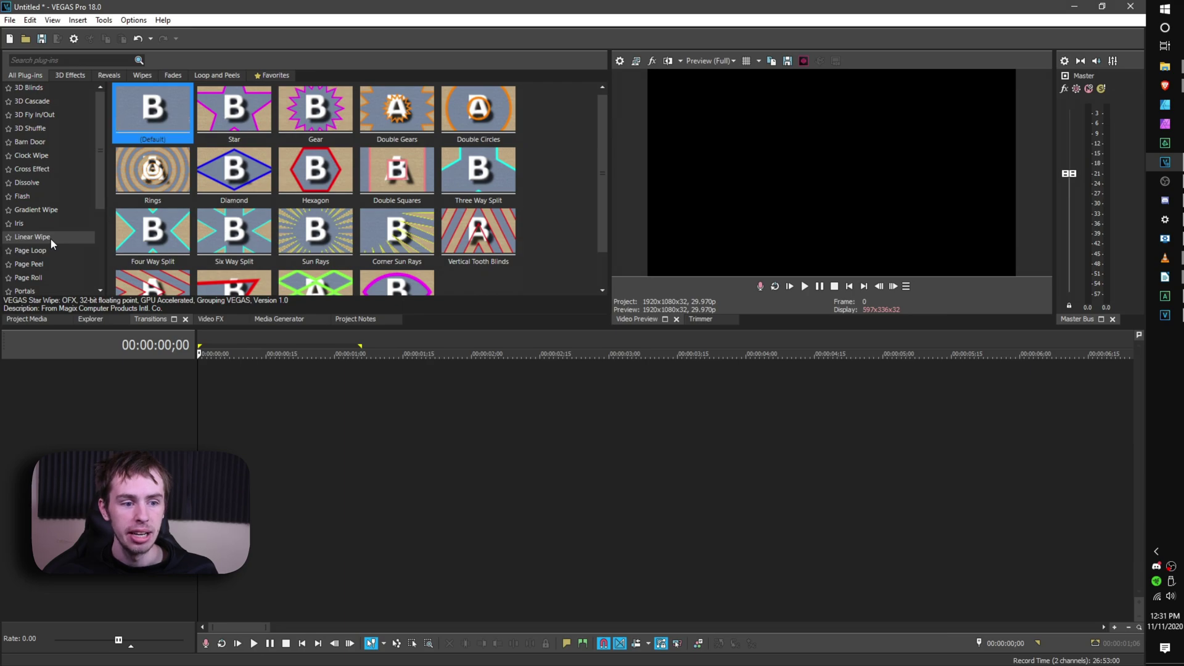
{"action": "left_click", "coordinate": [50, 238]}
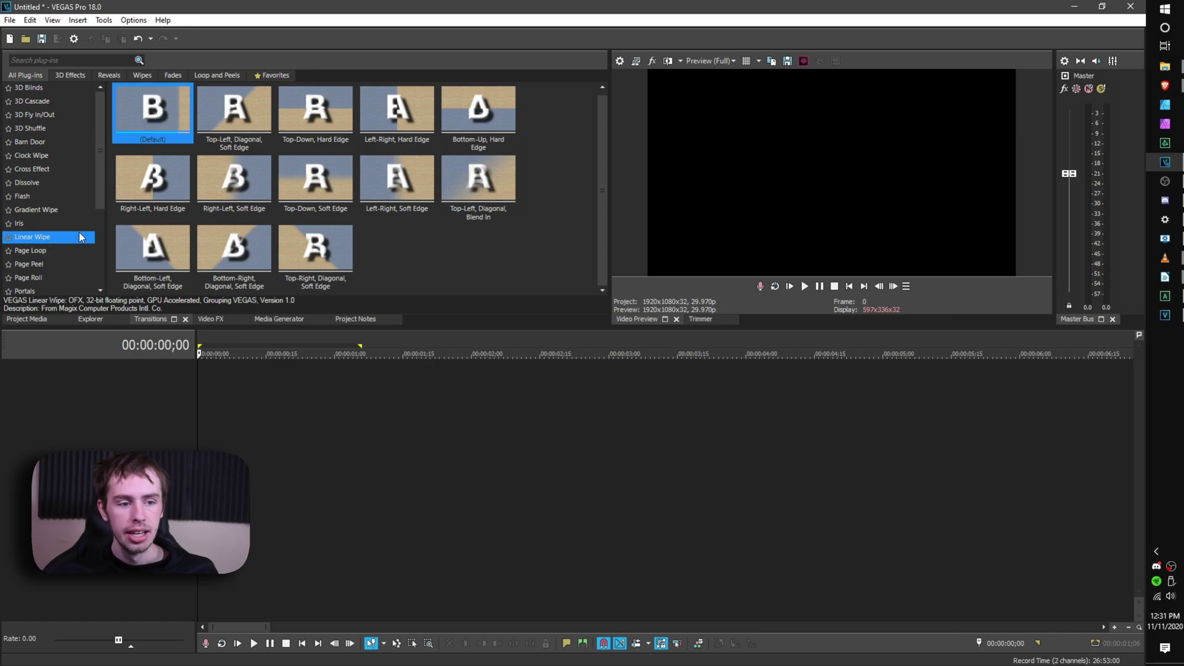
{"action": "left_click", "coordinate": [207, 320]}
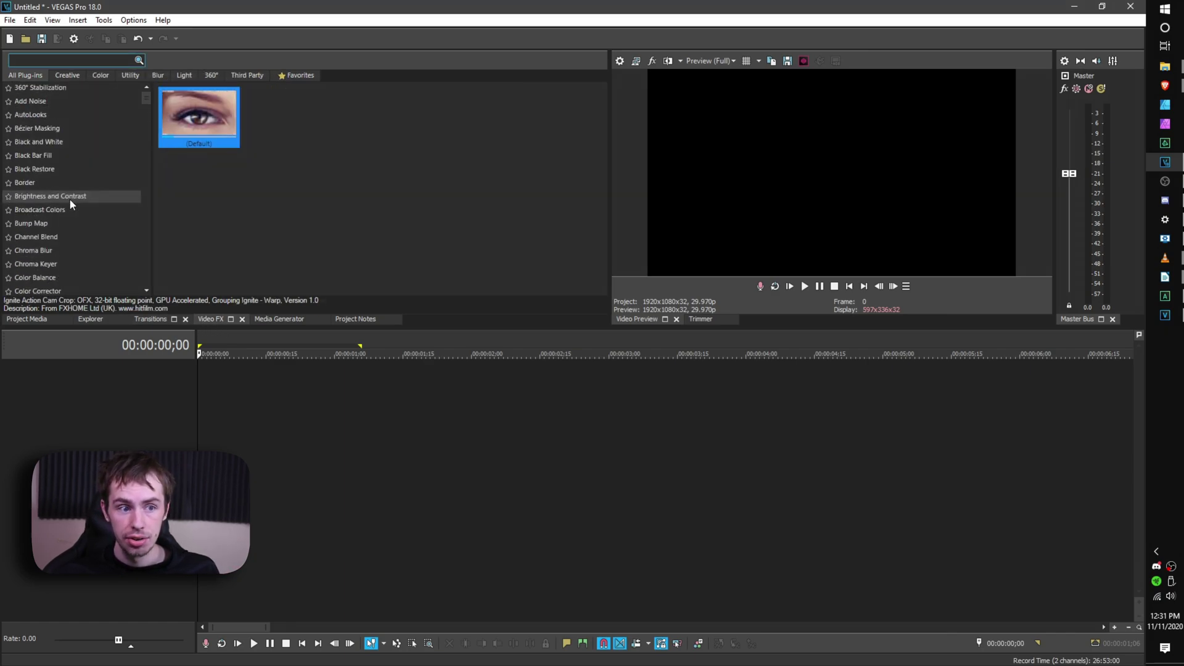
- Scroll the Video FX plug-in list and select Rays to show its Luminance and Alpha presets
{"action": "scroll", "coordinate": [69, 198], "scroll_direction": "down", "scroll_amount": 10}
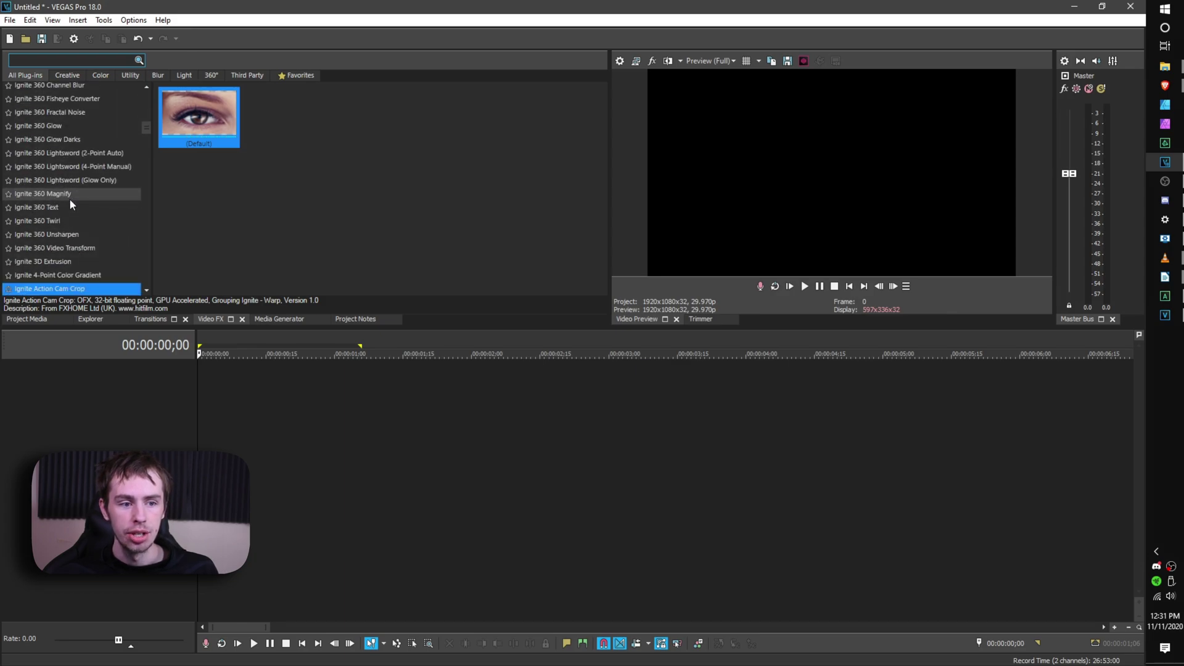
{"action": "scroll", "coordinate": [106, 226], "scroll_direction": "down", "scroll_amount": 2}
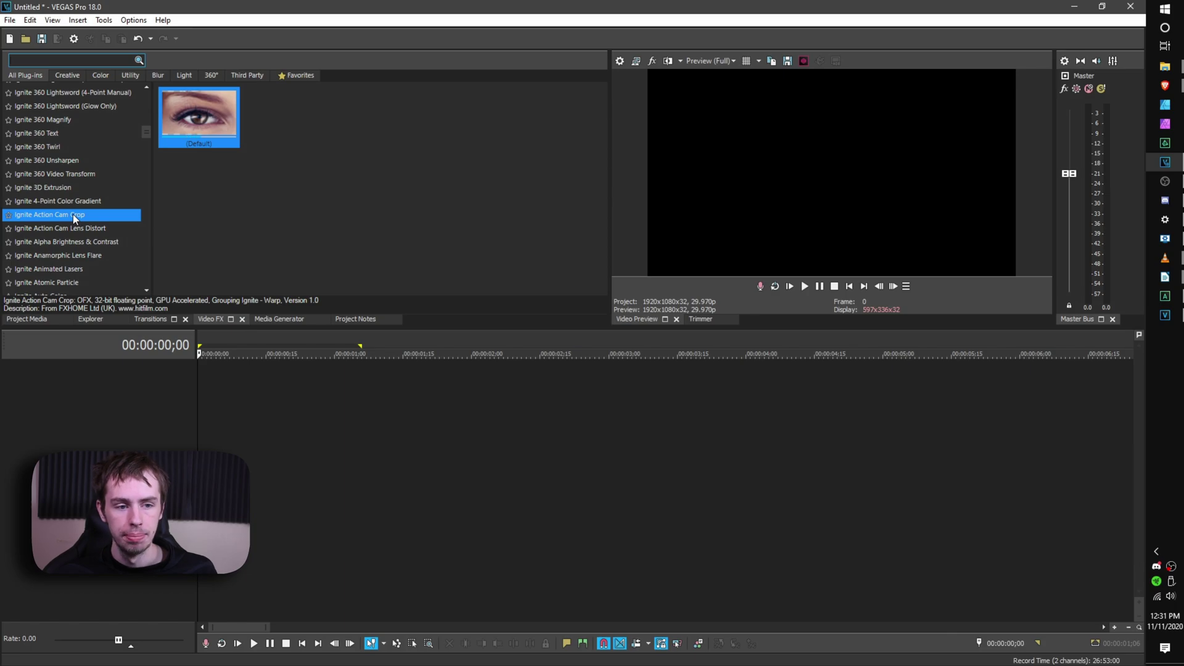
{"action": "scroll", "coordinate": [73, 214], "scroll_direction": "up", "scroll_amount": 10}
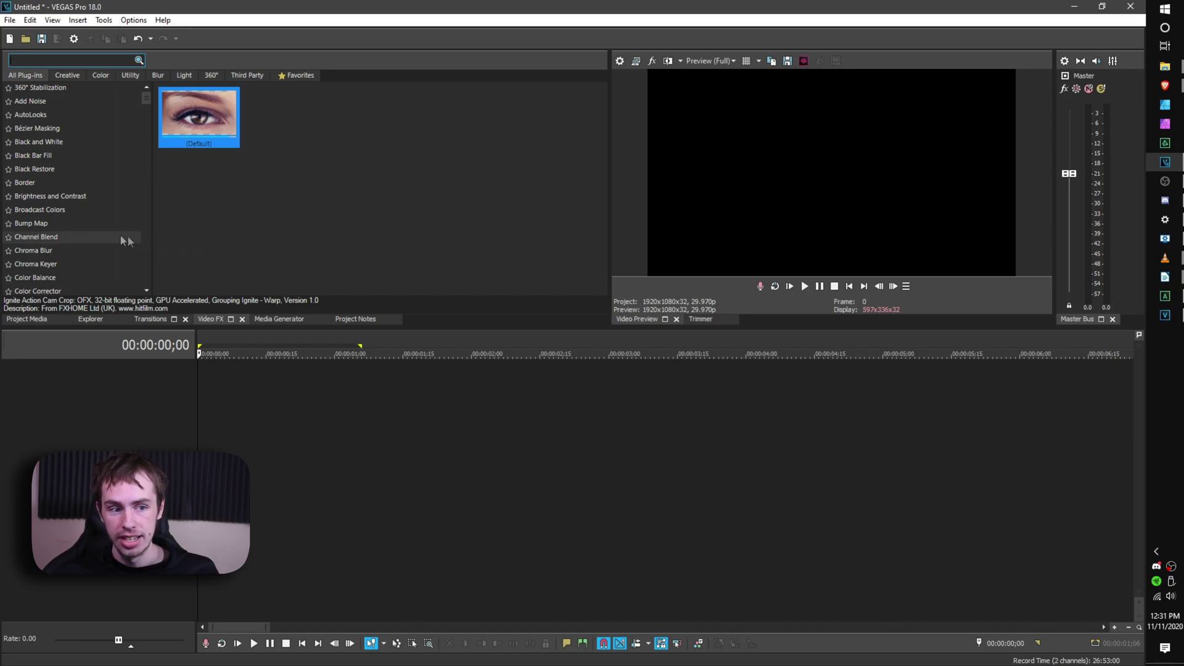
{"action": "scroll", "coordinate": [103, 251], "scroll_direction": "down", "scroll_amount": 8}
{"action": "scroll", "coordinate": [96, 261], "scroll_direction": "down", "scroll_amount": 15}
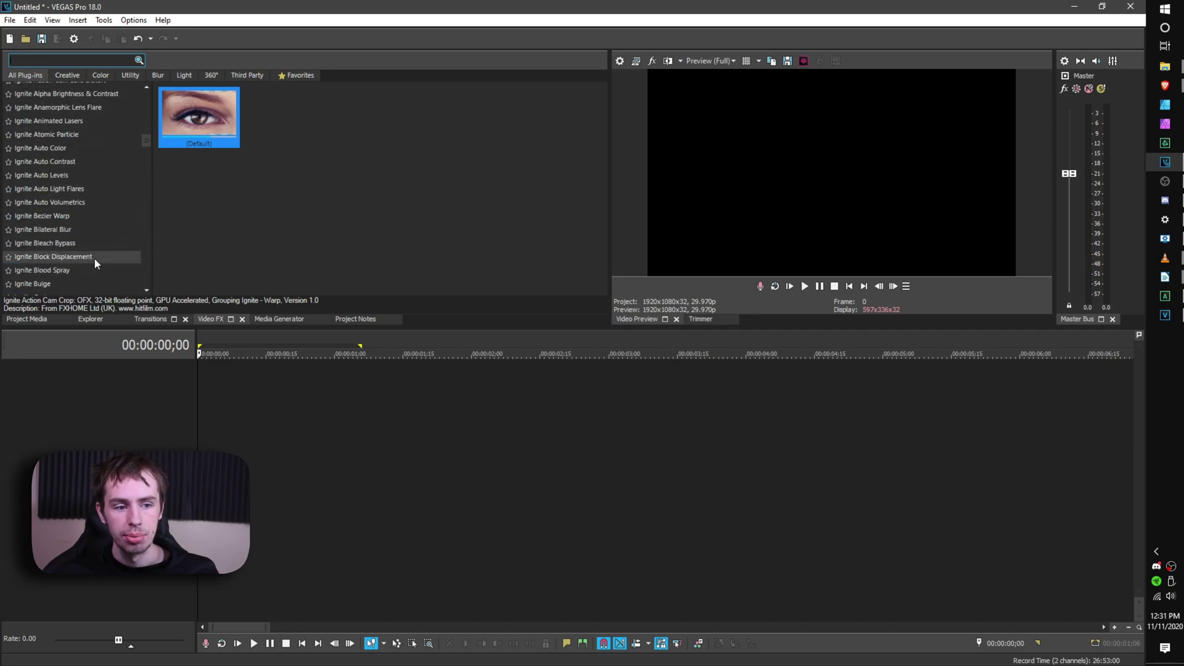
{"action": "scroll", "coordinate": [93, 257], "scroll_direction": "down", "scroll_amount": 15}
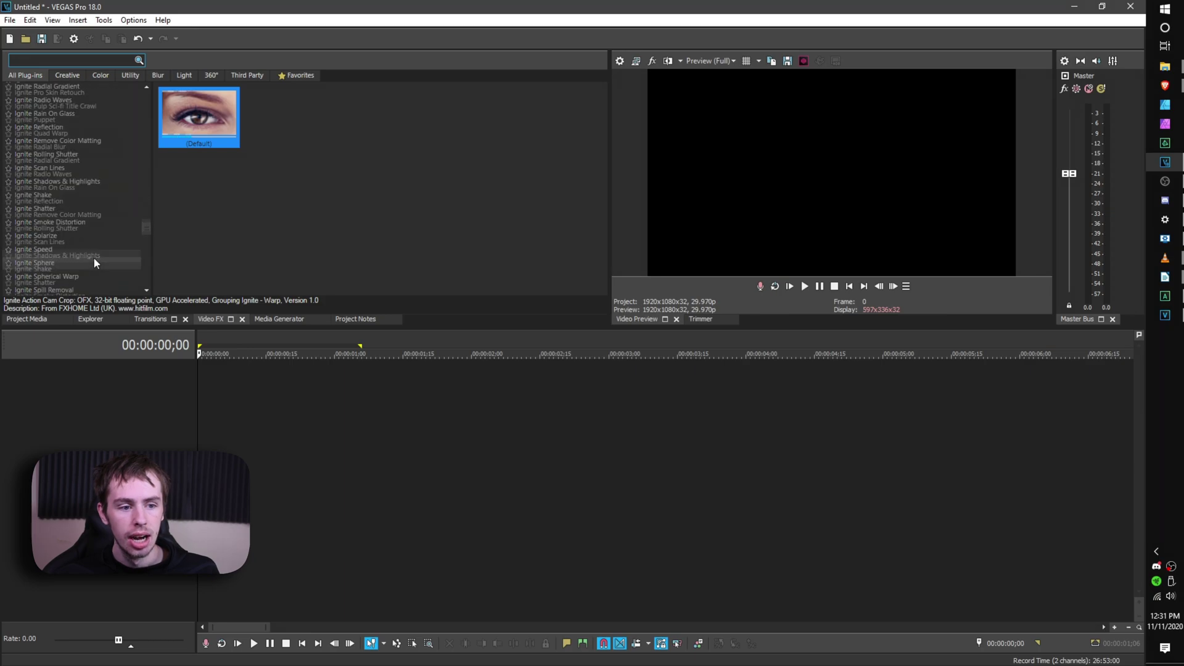
{"action": "left_click", "coordinate": [83, 219]}
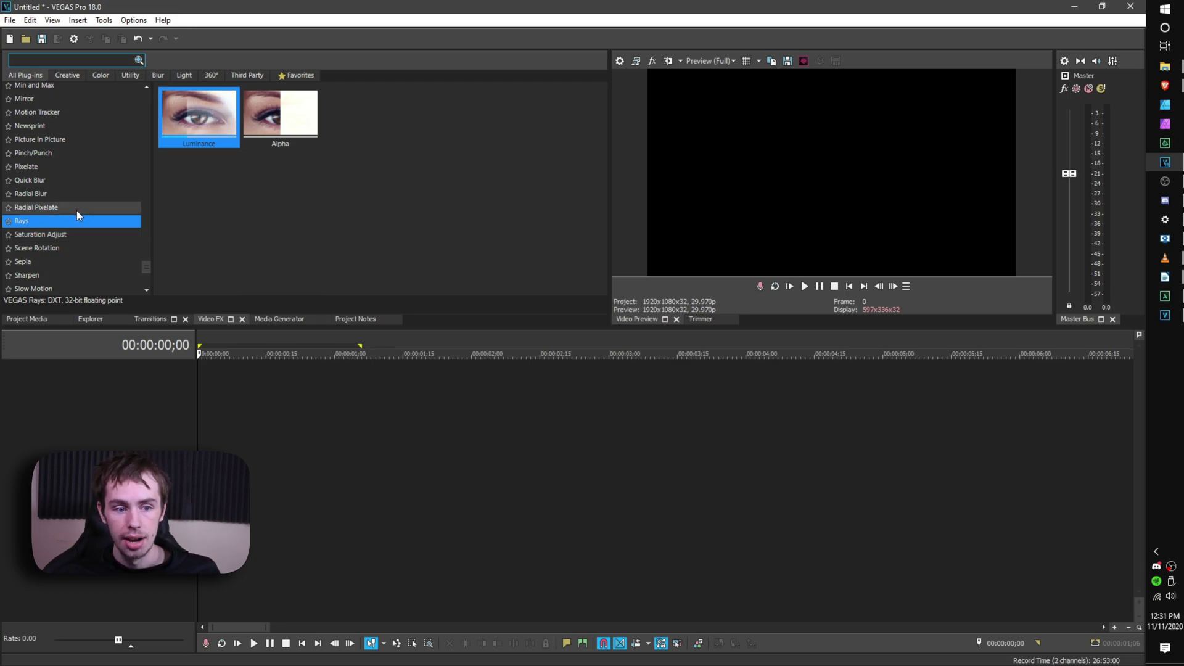
- Look through the Media Generators list and the Project Notes
{"action": "left_click", "coordinate": [279, 319]}
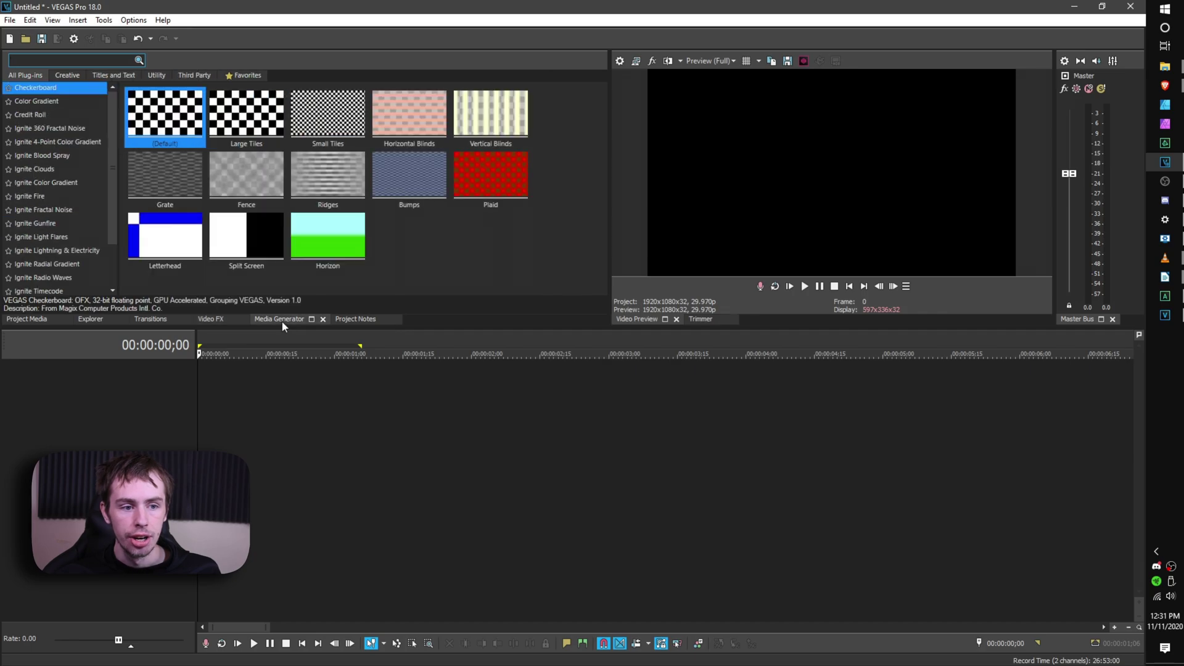
{"action": "scroll", "coordinate": [83, 221], "scroll_direction": "down", "scroll_amount": 1}
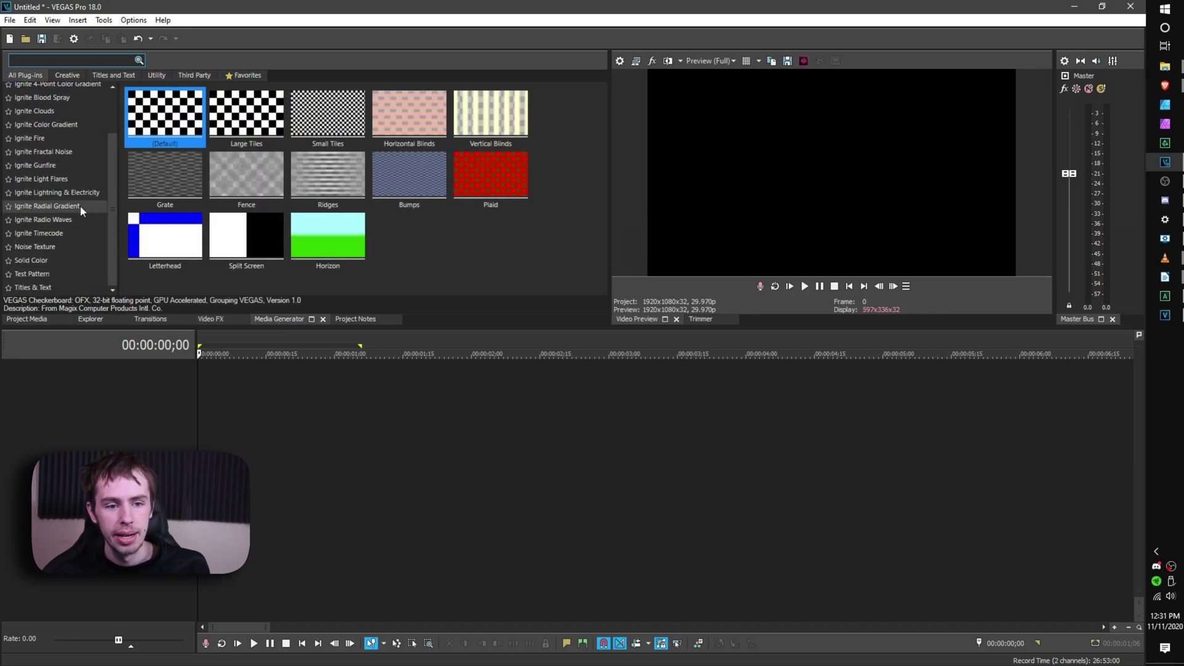
{"action": "scroll", "coordinate": [80, 206], "scroll_direction": "up", "scroll_amount": 1}
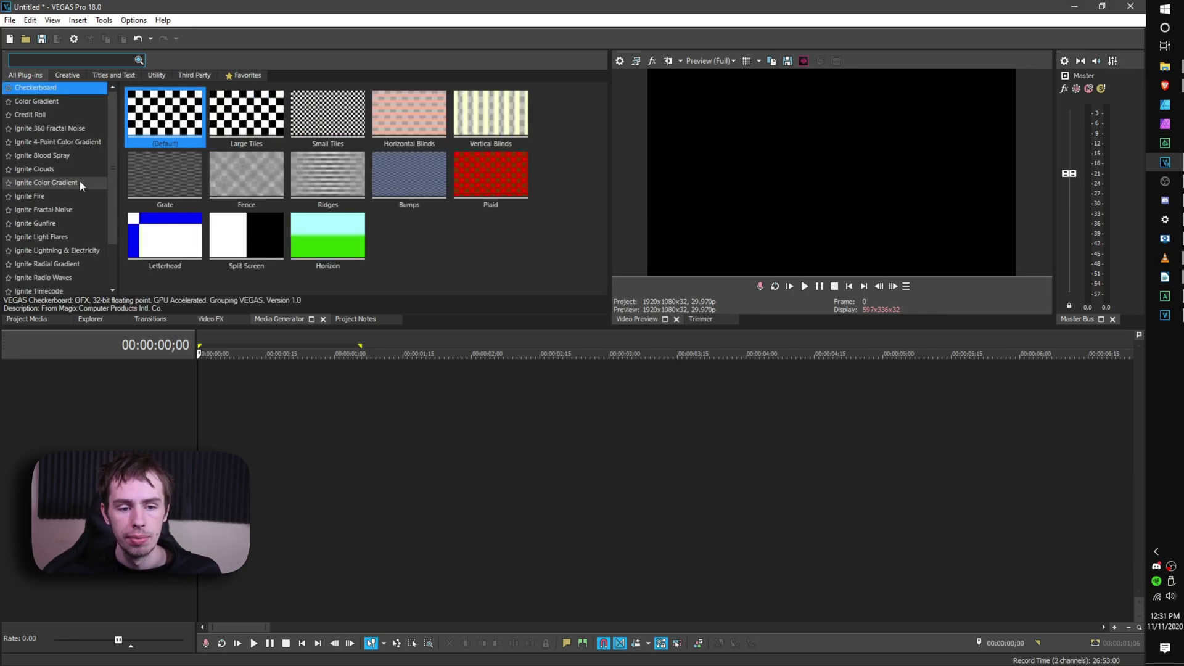
{"action": "left_click", "coordinate": [346, 320]}
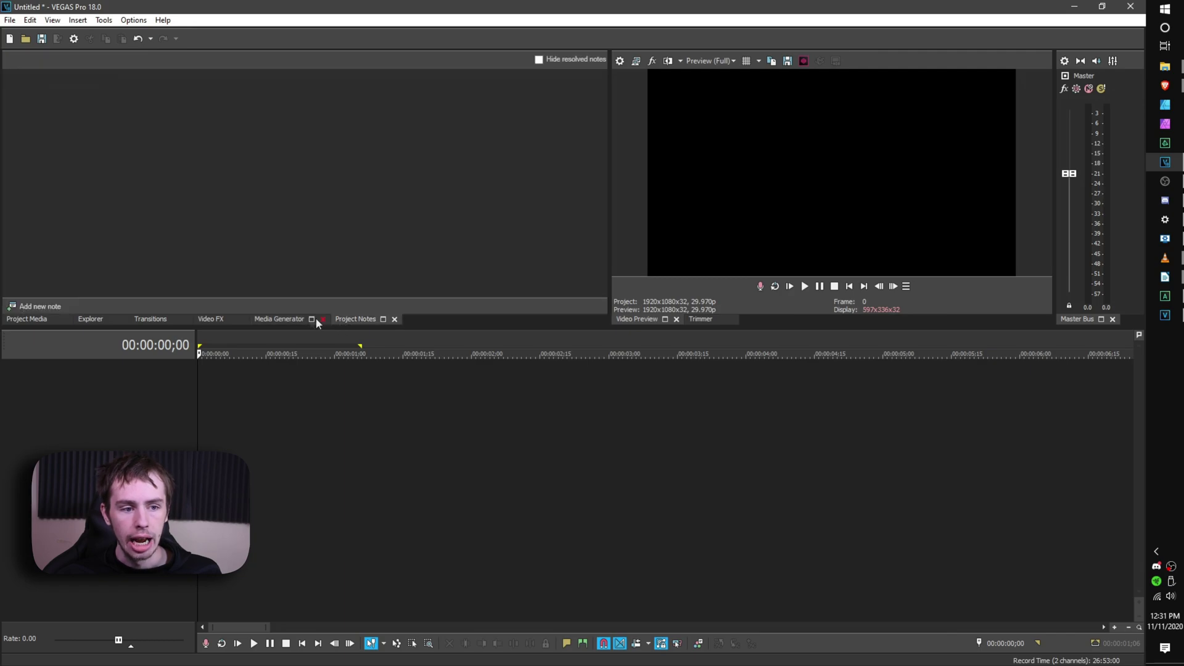
- Open back.png in the Trimmer from Project Media, return to Video Preview, and check the Mixing Console
{"action": "left_click", "coordinate": [29, 320]}
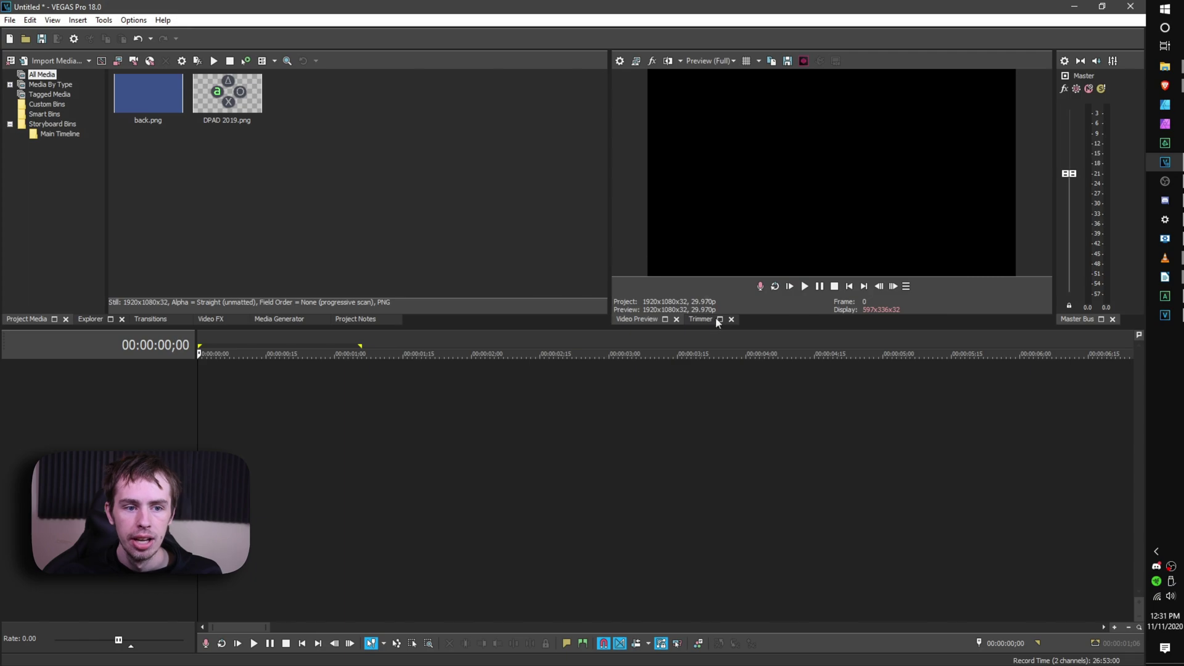
{"action": "right_click", "coordinate": [176, 109]}
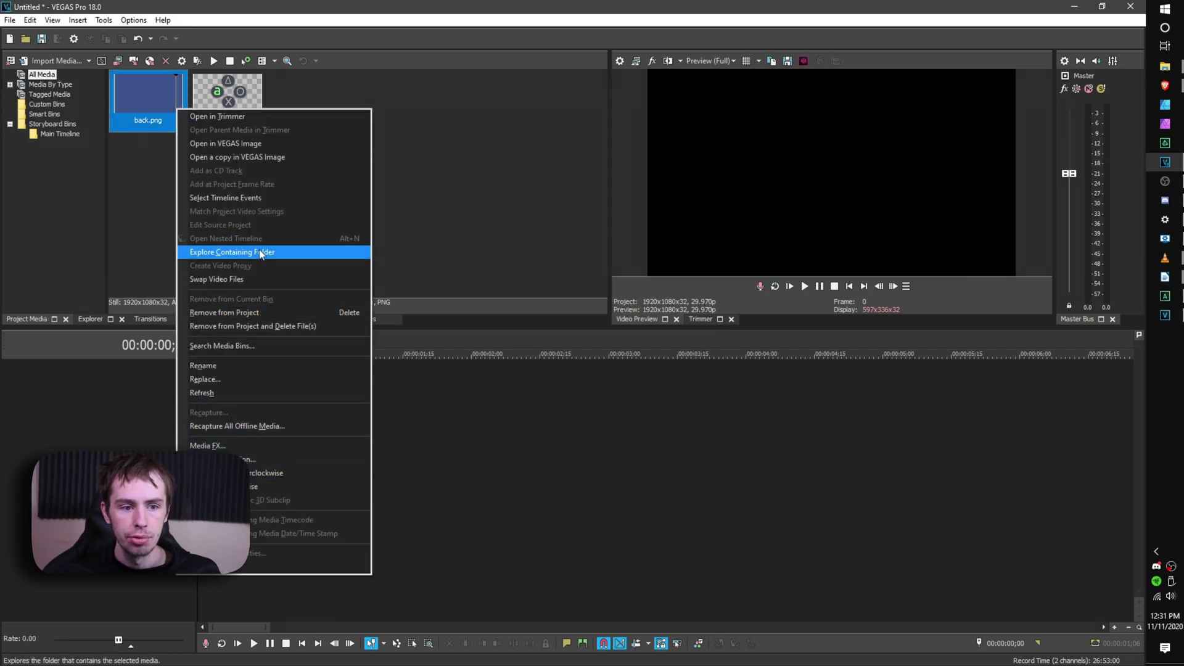
{"action": "left_click", "coordinate": [265, 117]}
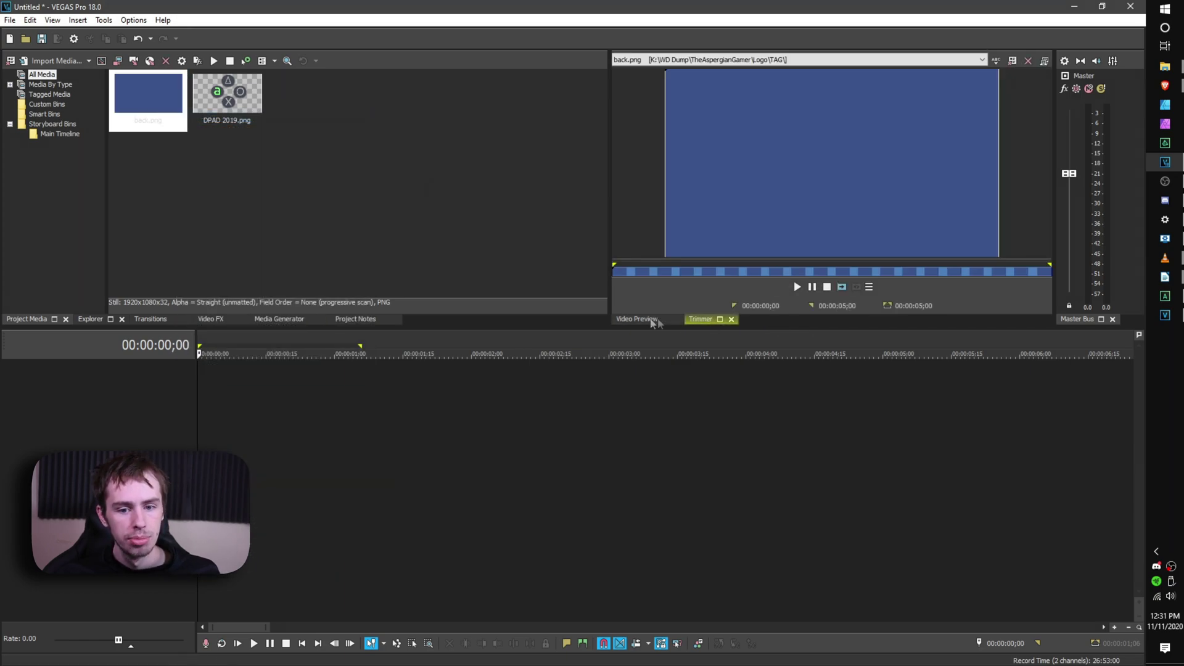
{"action": "left_click", "coordinate": [637, 319]}
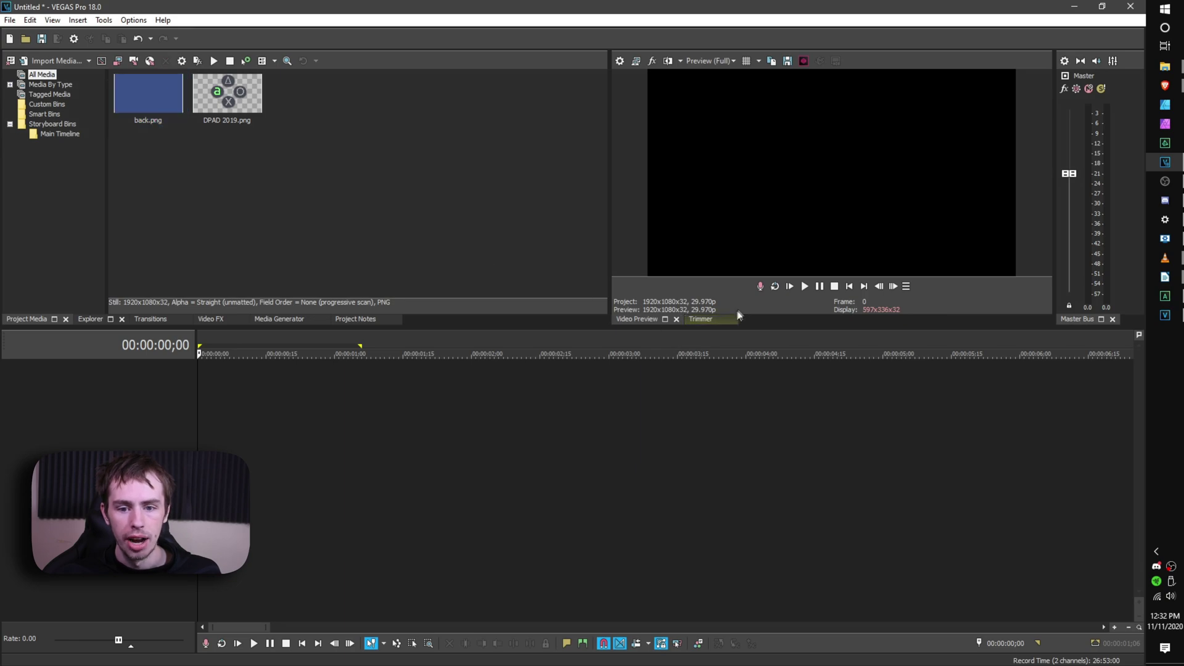
{"action": "left_click", "coordinate": [1107, 61]}
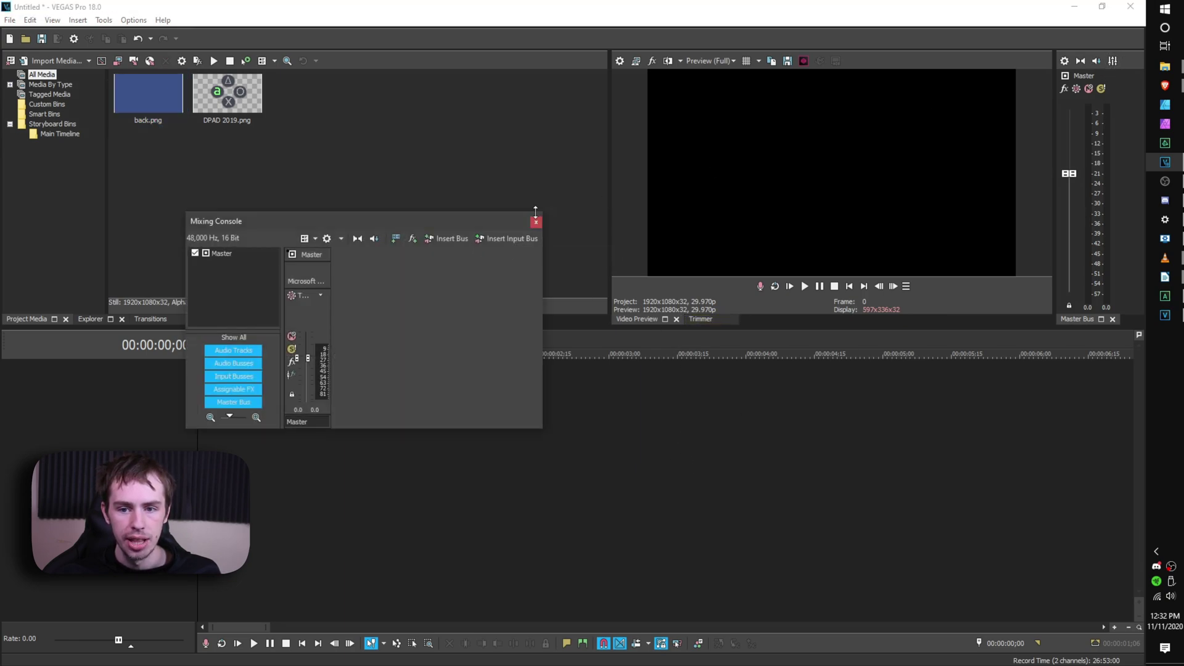
{"action": "left_click", "coordinate": [536, 220]}
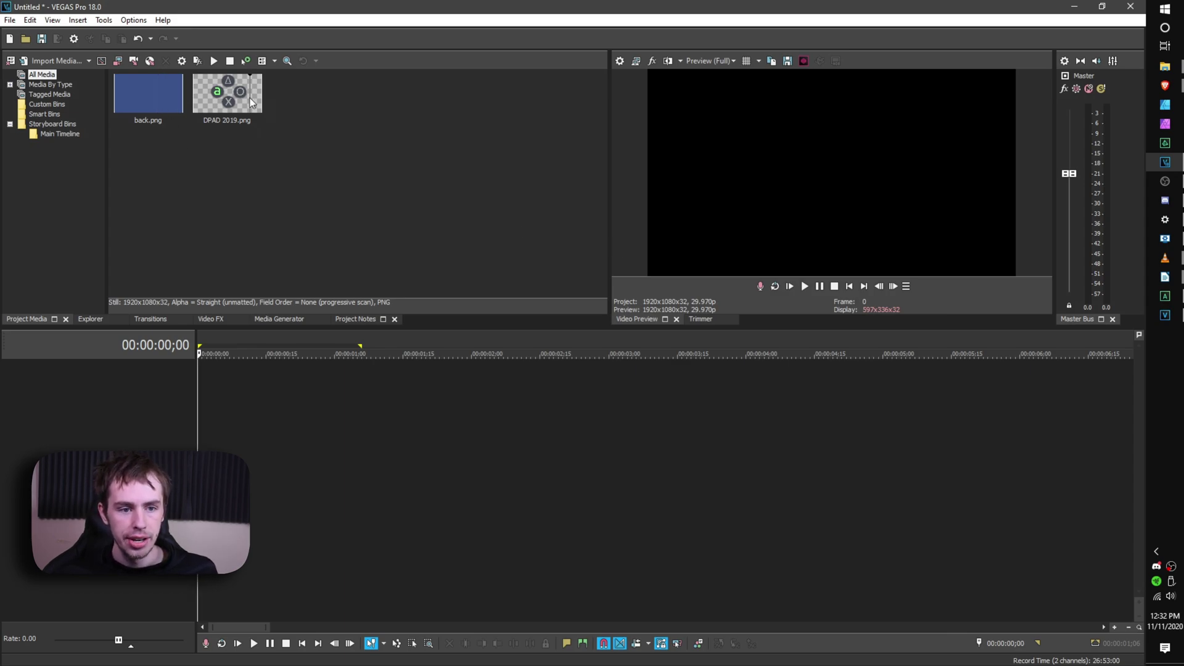
- Place DPAD 2019.png on track 1 over back.png on track 2, then return to the timeline start
{"action": "left_click_drag", "start_coordinate": [250, 103], "coordinate": [216, 389]}
{"action": "left_click_drag", "start_coordinate": [148, 99], "coordinate": [210, 419]}
{"action": "left_click", "coordinate": [225, 355]}
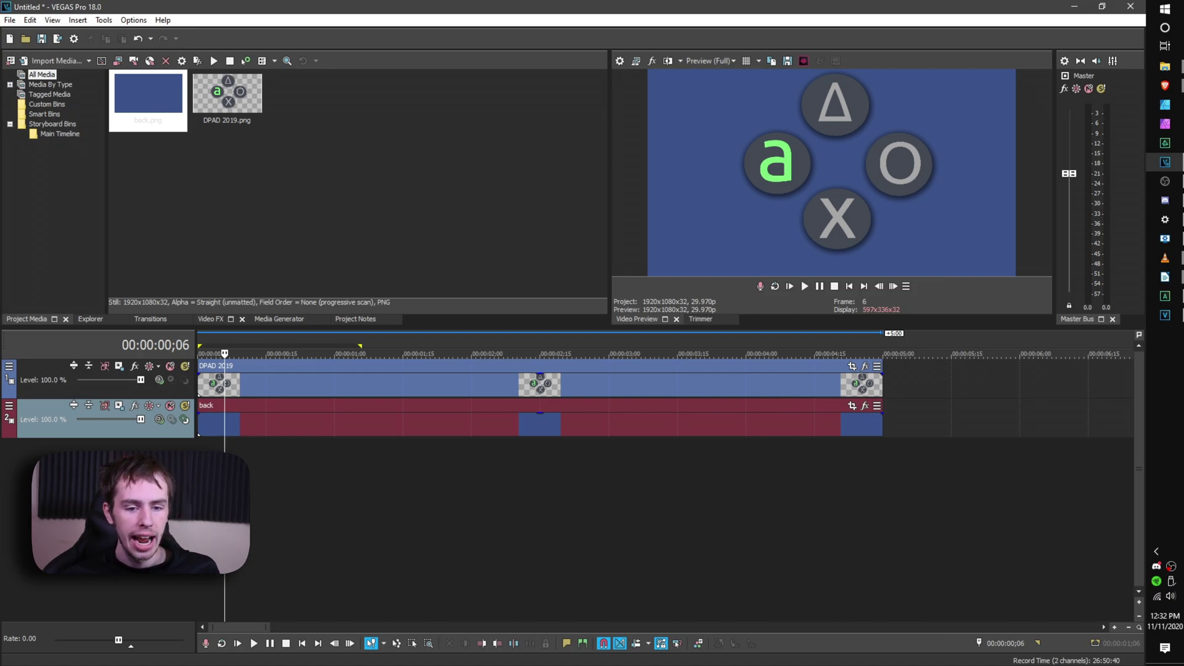
{"action": "key", "text": "Home"}
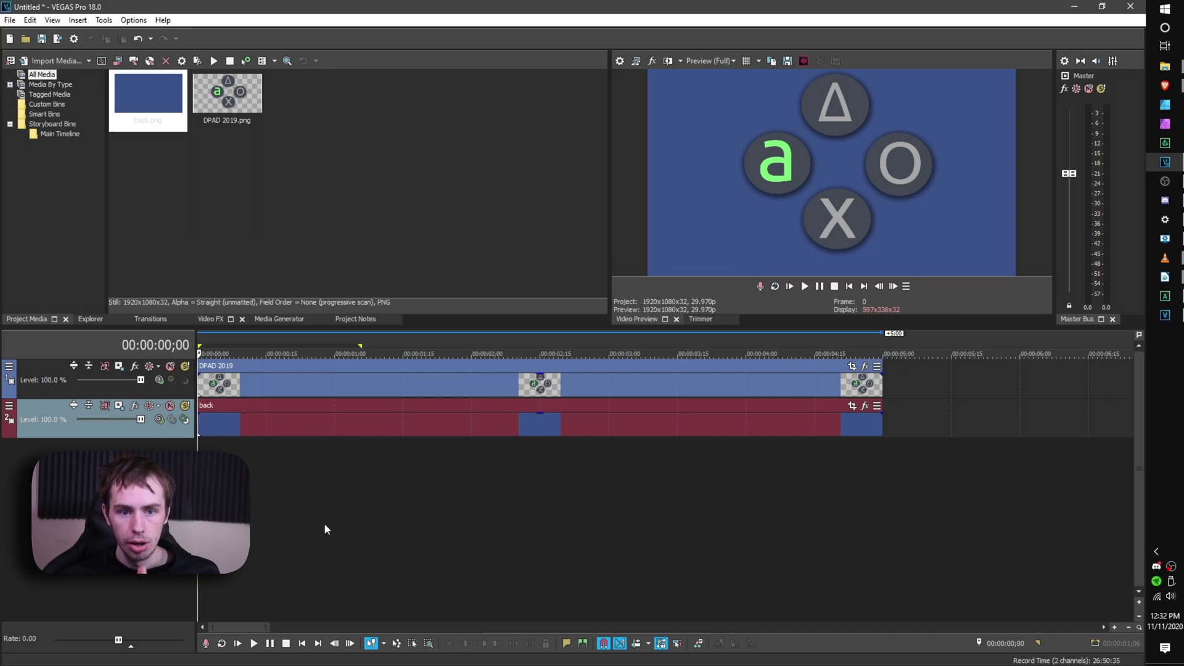
- Open Event Pan/Crop for DPAD 2019 and resize the crop frame, returning it to 1,920 × 1,080
{"action": "left_click", "coordinate": [851, 366]}
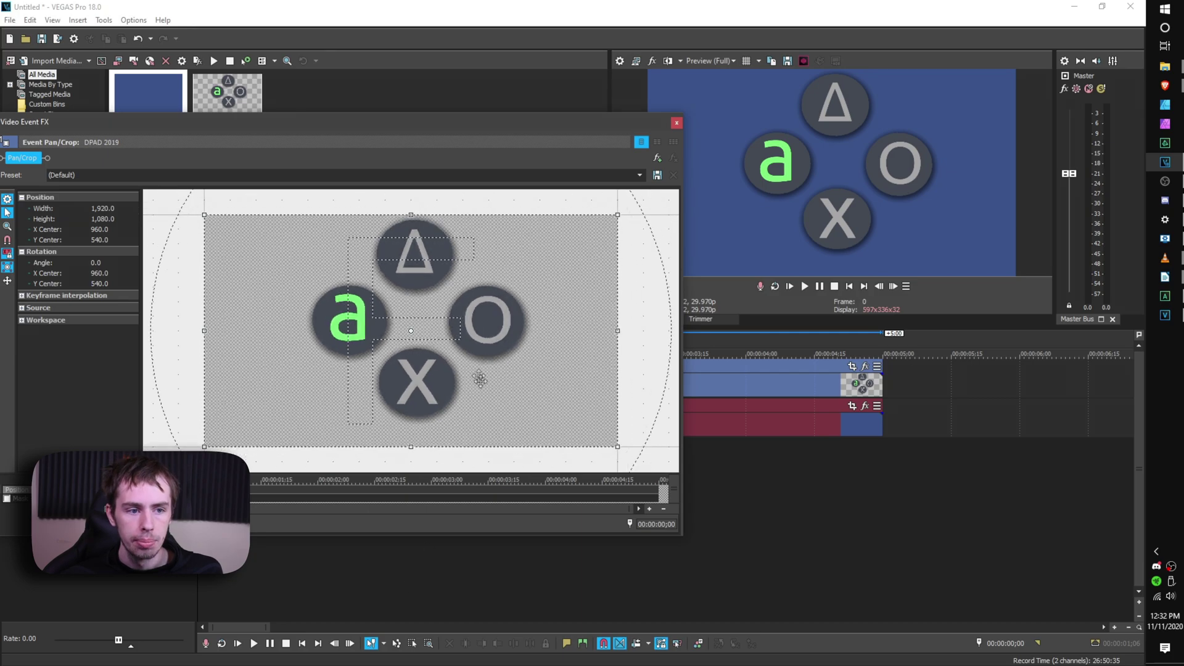
{"action": "scroll", "coordinate": [480, 382], "scroll_direction": "down", "scroll_amount": 4}
{"action": "left_click_drag", "start_coordinate": [412, 130], "coordinate": [452, 142]}
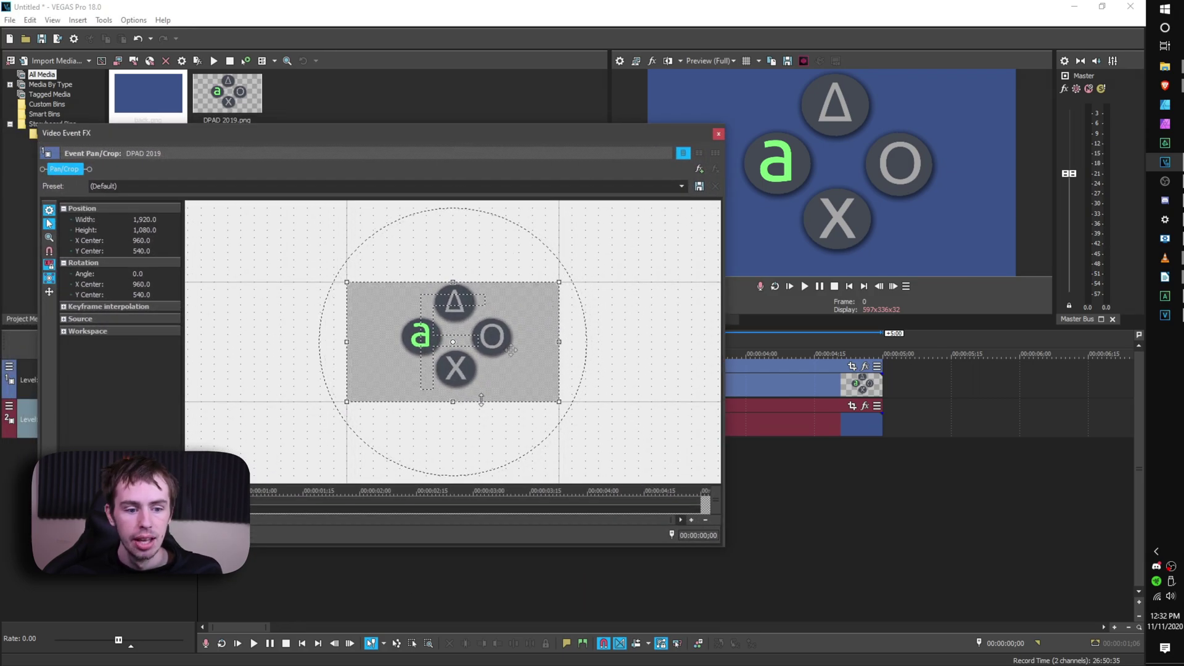
{"action": "scroll", "coordinate": [512, 364], "scroll_direction": "down", "scroll_amount": 3}
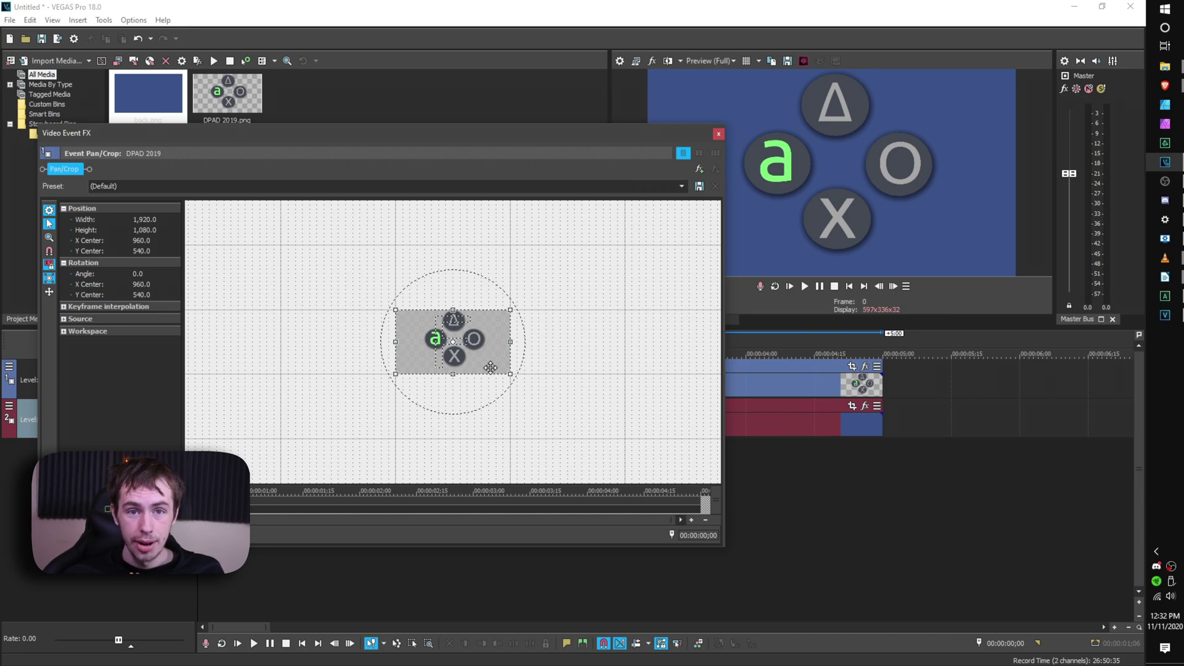
{"action": "scroll", "coordinate": [490, 368], "scroll_direction": "up", "scroll_amount": 3}
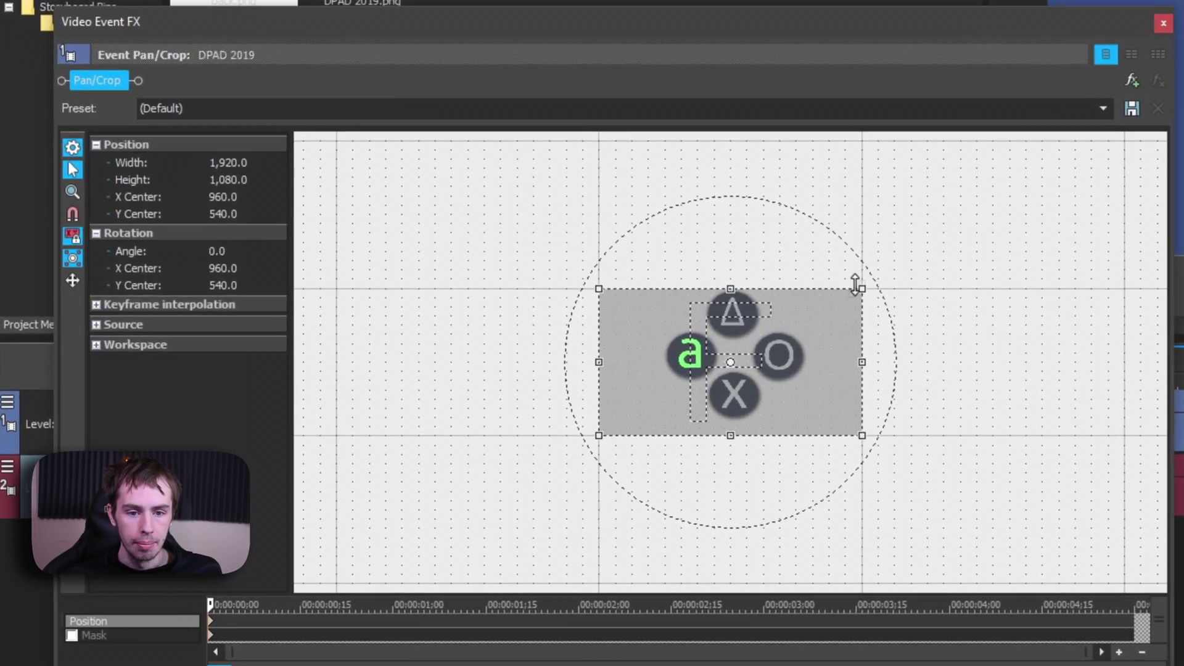
{"action": "left_click_drag", "start_coordinate": [528, 291], "coordinate": [539, 294]}
{"action": "left_click_drag", "start_coordinate": [872, 285], "coordinate": [879, 288]}
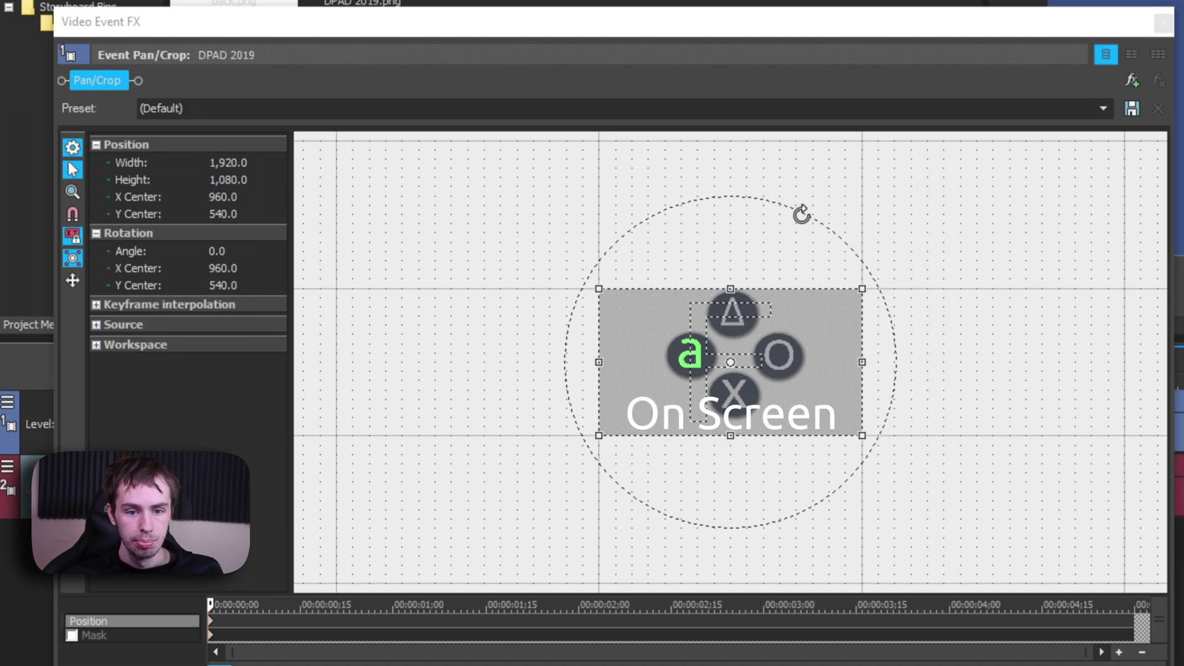
- Try rotating and moving the crop frame, undo back to default centred framing, and close the editor
{"action": "left_click_drag", "start_coordinate": [801, 214], "coordinate": [890, 390]}
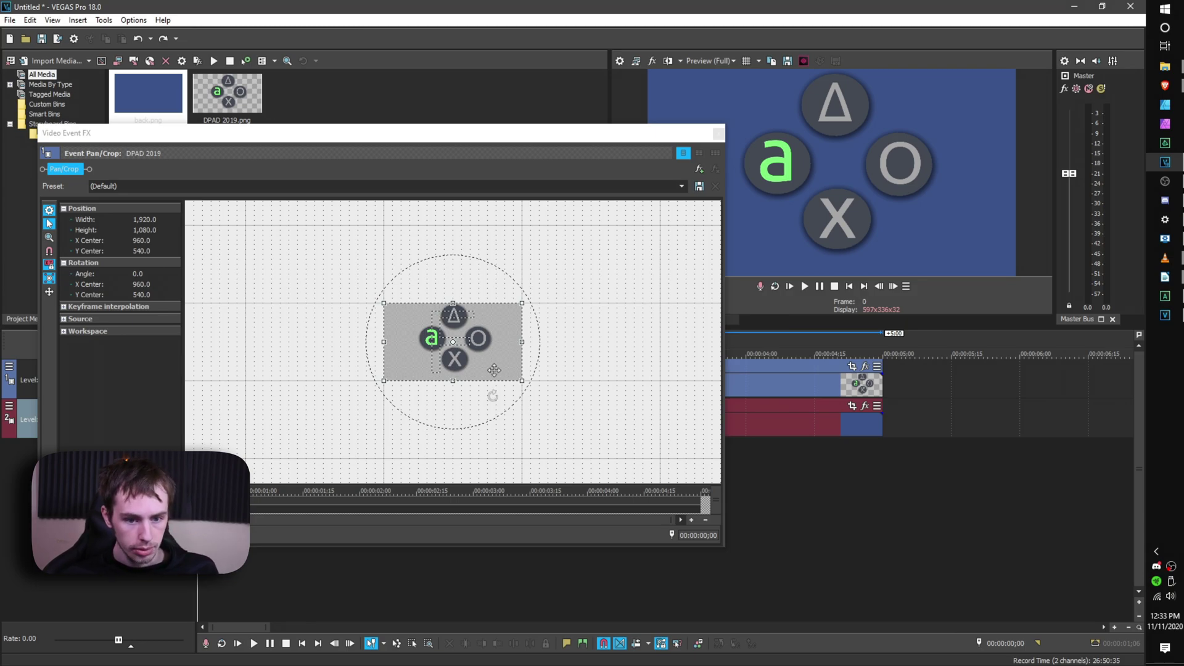
{"action": "left_click_drag", "start_coordinate": [494, 355], "coordinate": [500, 338]}
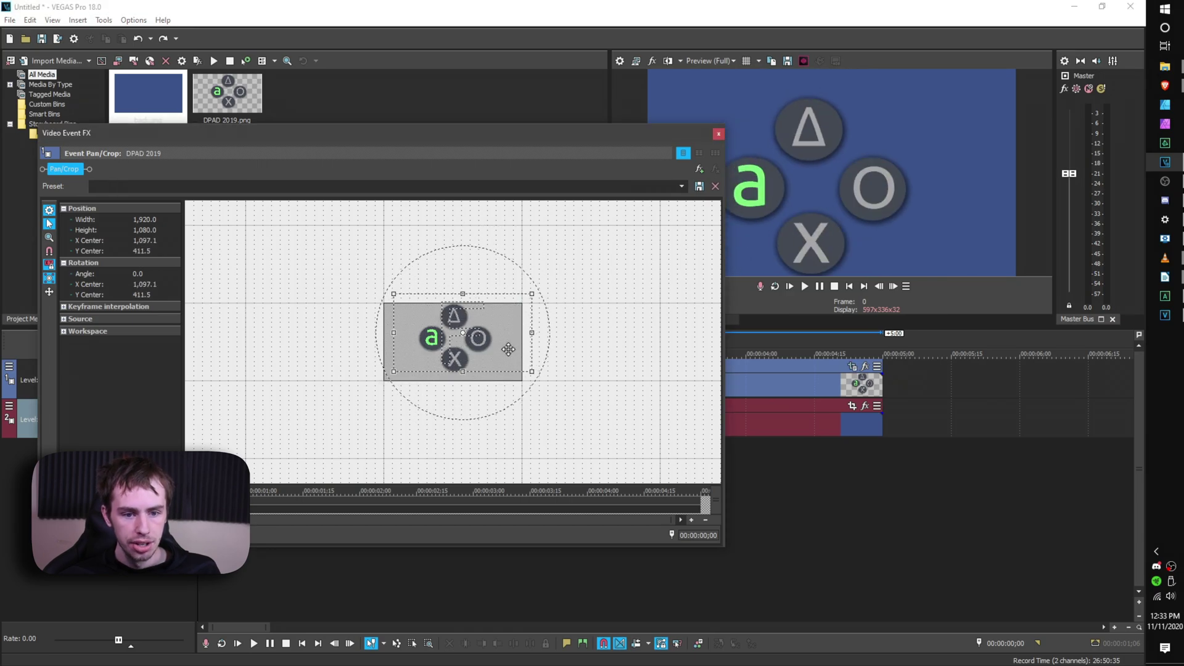
{"action": "key", "text": "ctrl+z"}
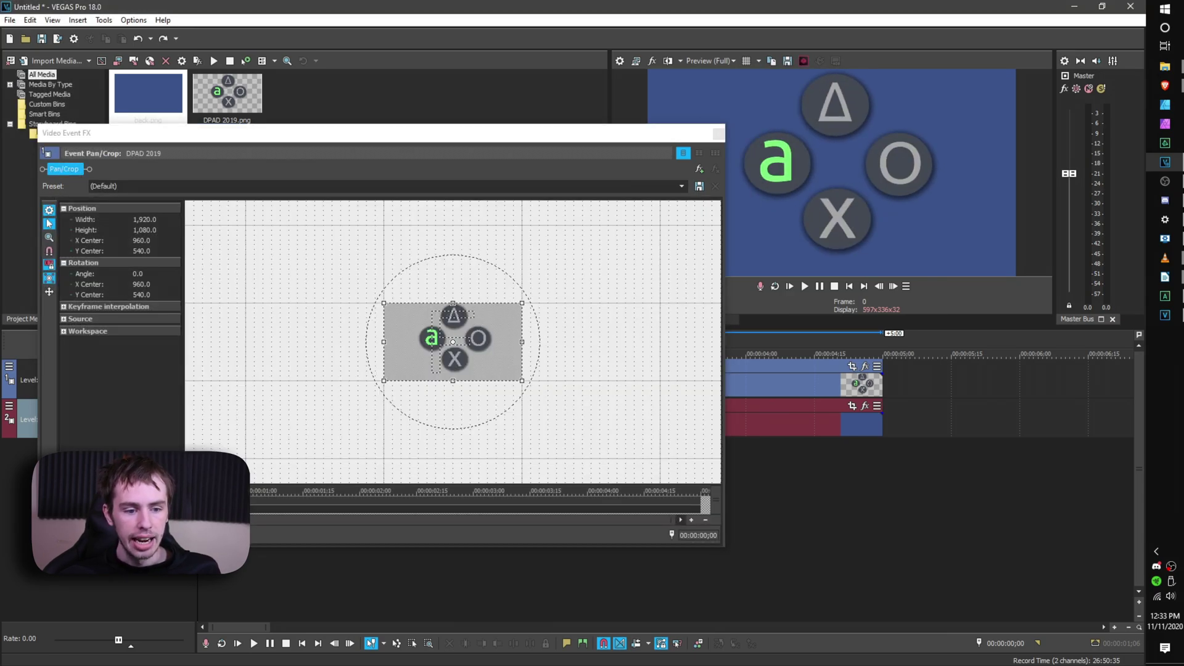
{"action": "left_click", "coordinate": [165, 490]}
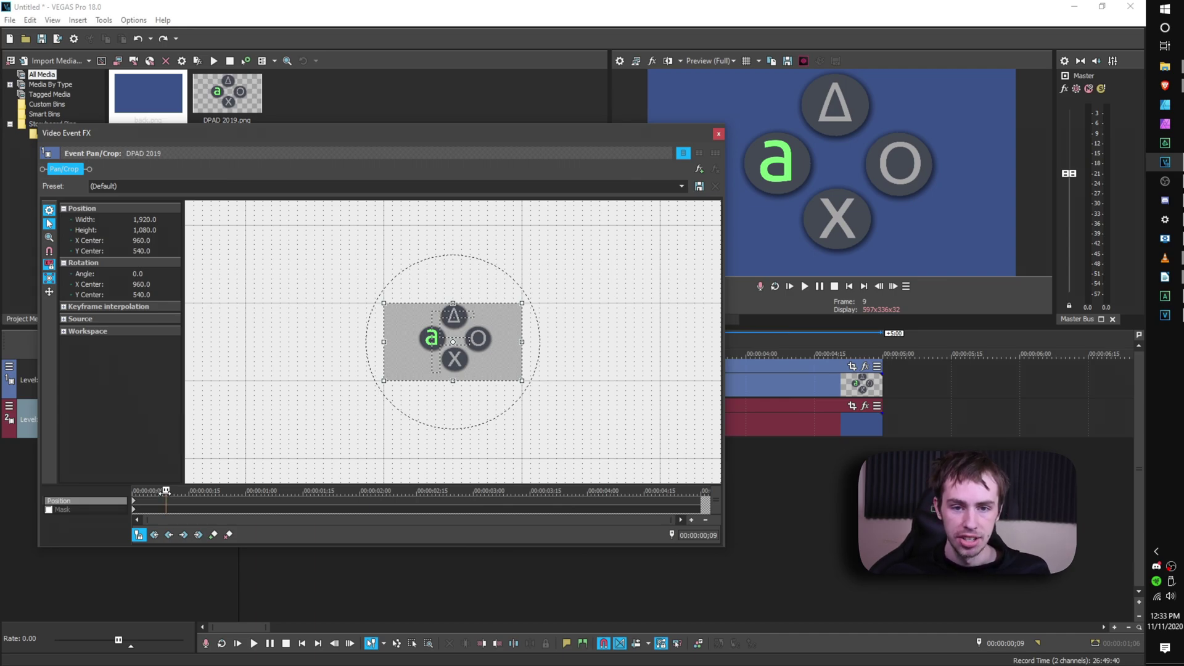
{"action": "left_click_drag", "start_coordinate": [165, 491], "coordinate": [132, 491]}
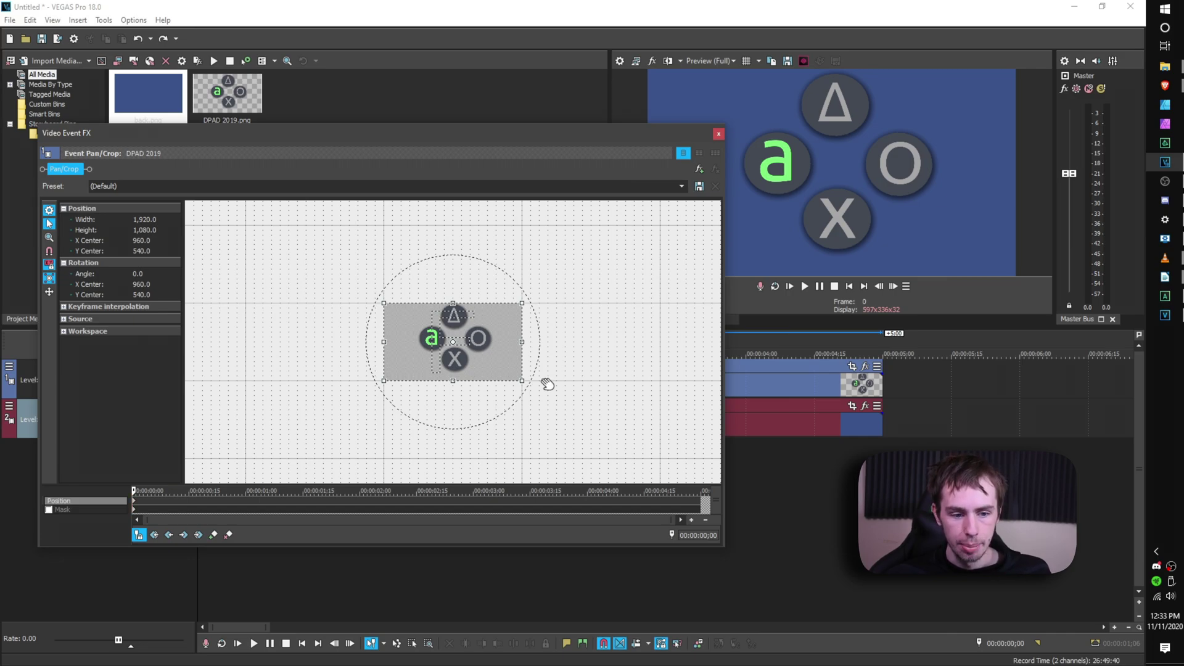
{"action": "left_click", "coordinate": [719, 134]}
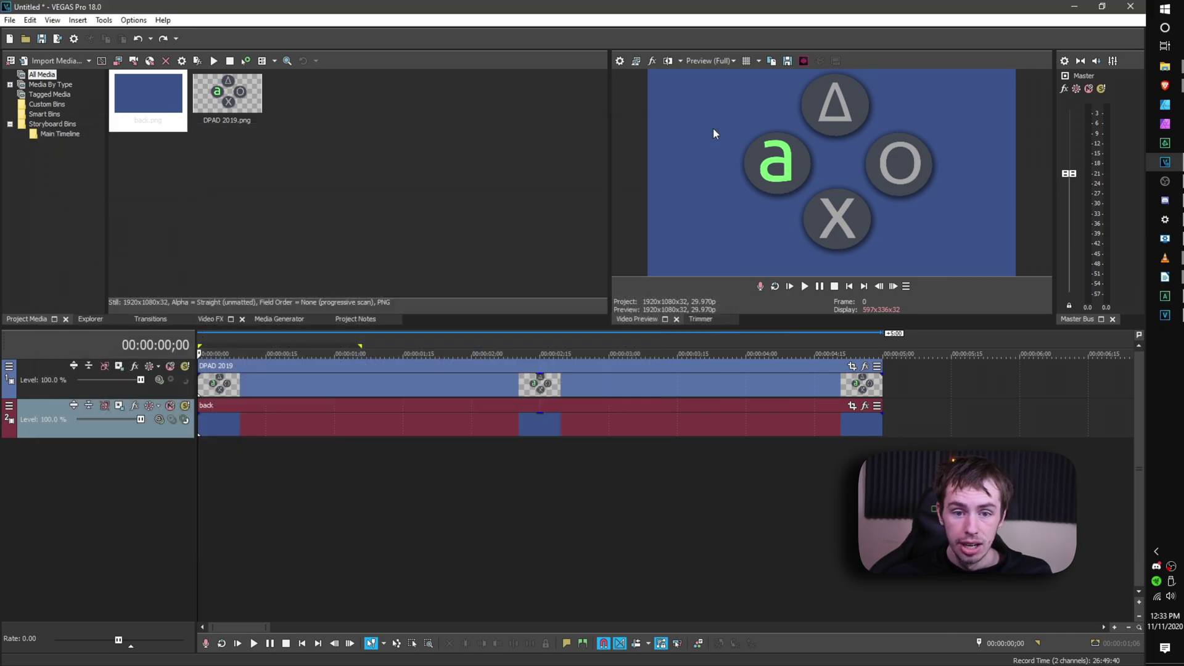
- Open Track Motion for Track 1 at position 0, 0, 1,920 × 1,080, and reposition the window
{"action": "left_click", "coordinate": [119, 367]}
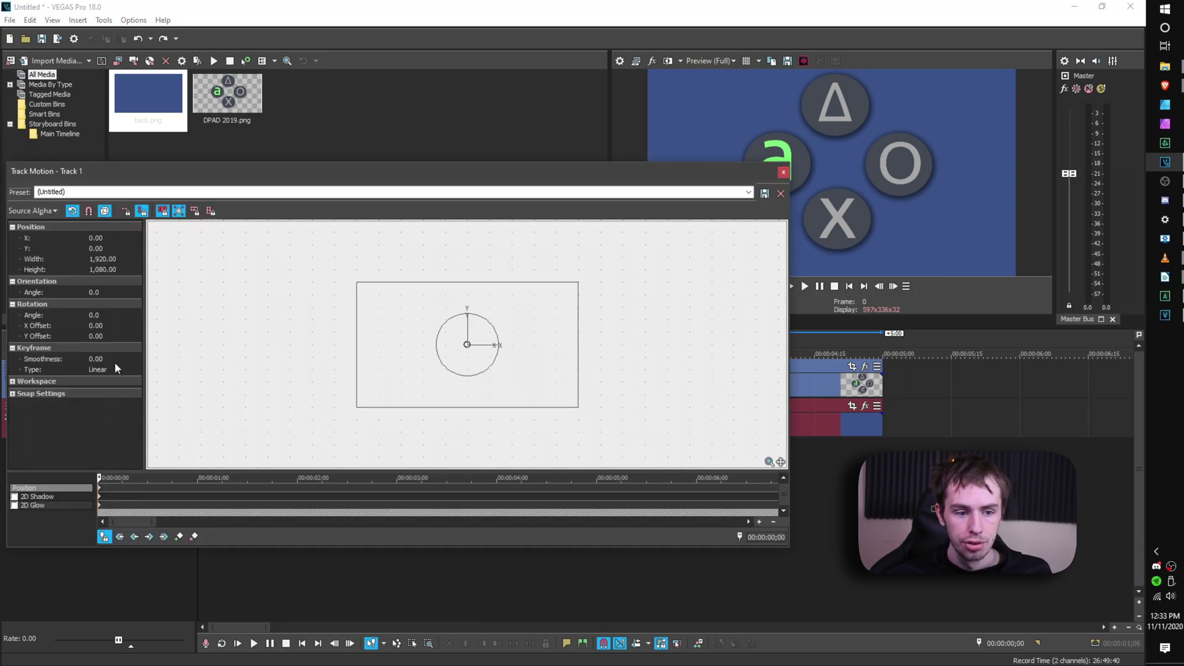
{"action": "mouse_move", "coordinate": [546, 177]}
{"action": "left_mouse_down"}
{"action": "mouse_move", "coordinate": [592, 175]}
{"action": "mouse_move", "coordinate": [554, 174]}
{"action": "left_mouse_up"}
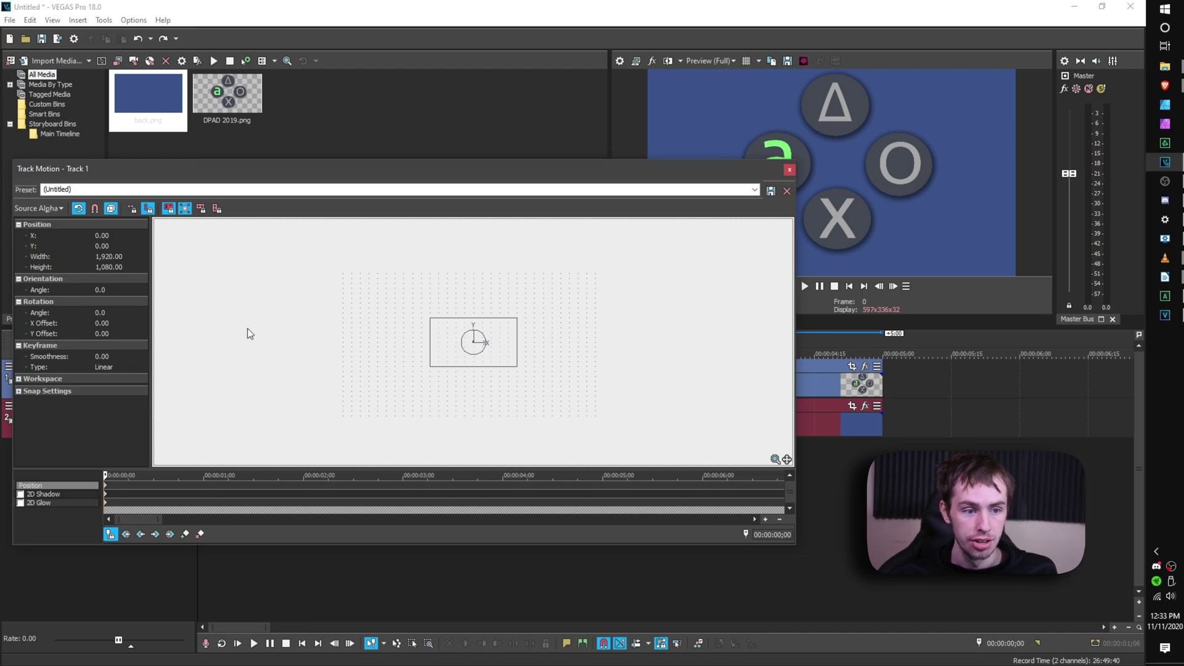
{"action": "left_click", "coordinate": [146, 208]}
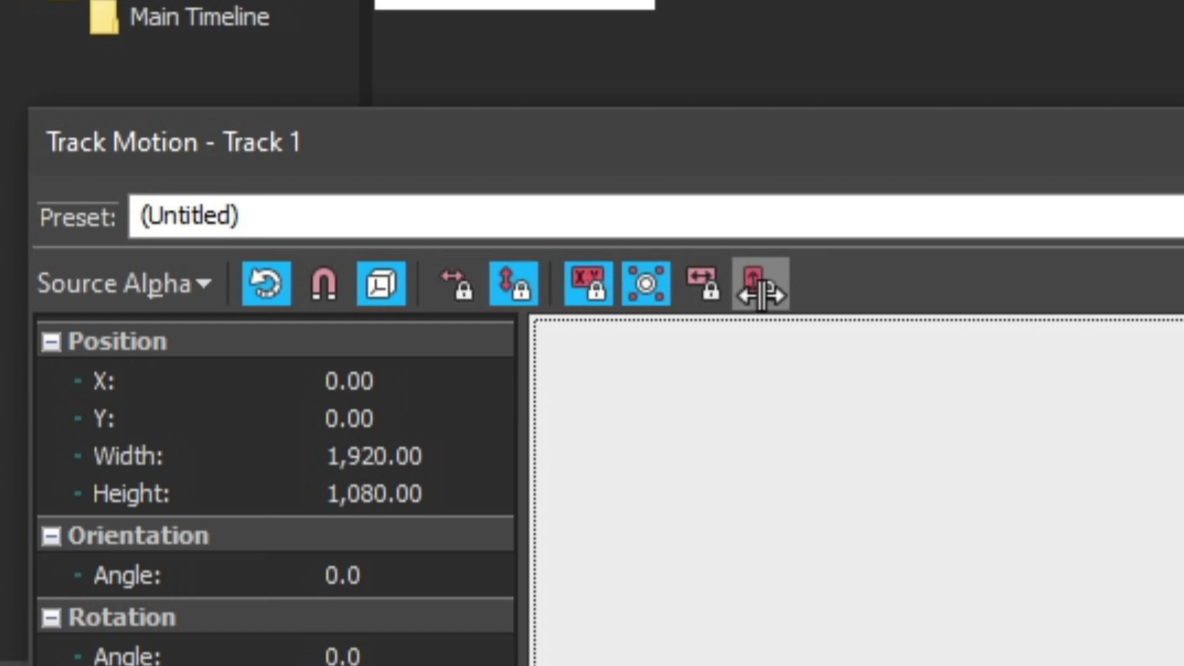
- Enable Prevent Movement (Y) and disable Prevent Movement (X), test-dragging the frame to confirm
{"action": "left_click", "coordinate": [626, 305]}
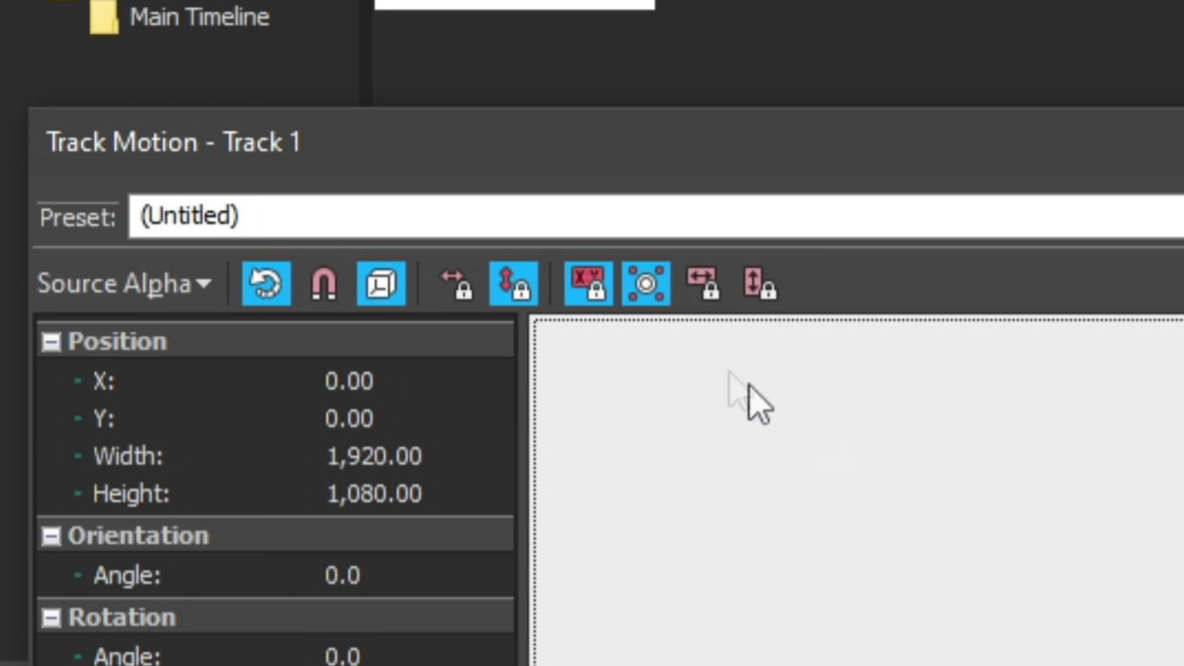
{"action": "left_click", "coordinate": [502, 301]}
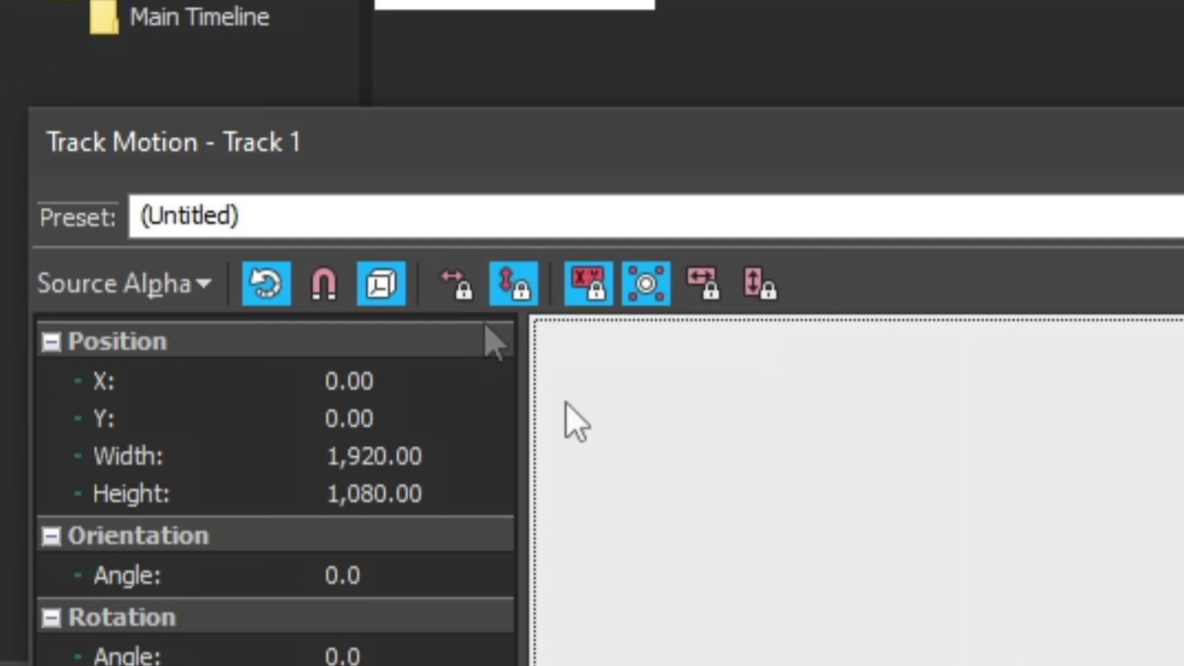
{"action": "scroll", "coordinate": [1061, 525], "scroll_direction": "up", "scroll_amount": 1}
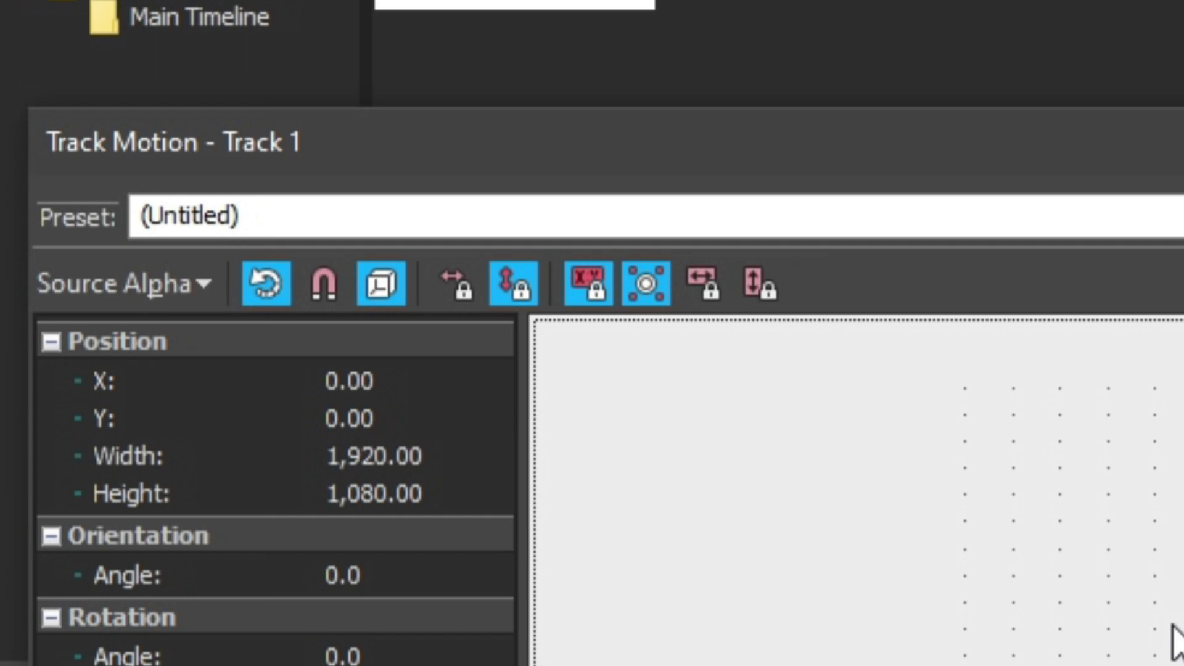
{"action": "left_click", "coordinate": [512, 283]}
{"action": "left_click", "coordinate": [455, 282]}
{"action": "left_click", "coordinate": [456, 285]}
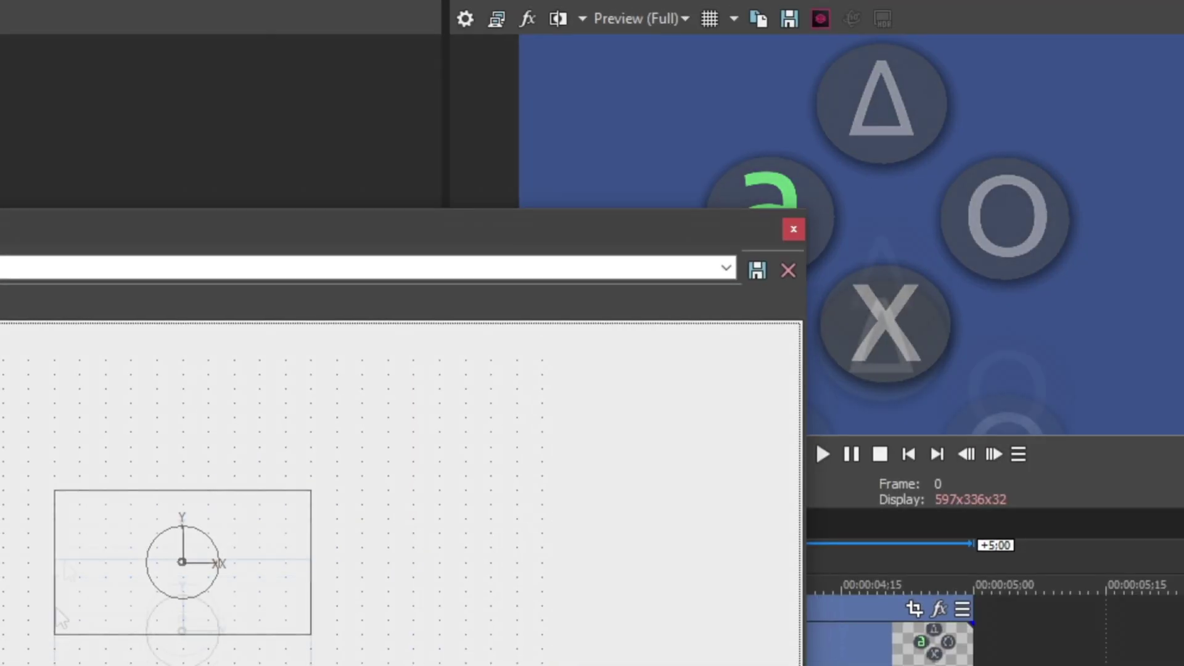
{"action": "left_click_drag", "start_coordinate": [62, 618], "coordinate": [39, 509]}
{"action": "scroll", "coordinate": [40, 509], "scroll_direction": "up", "scroll_amount": 2}
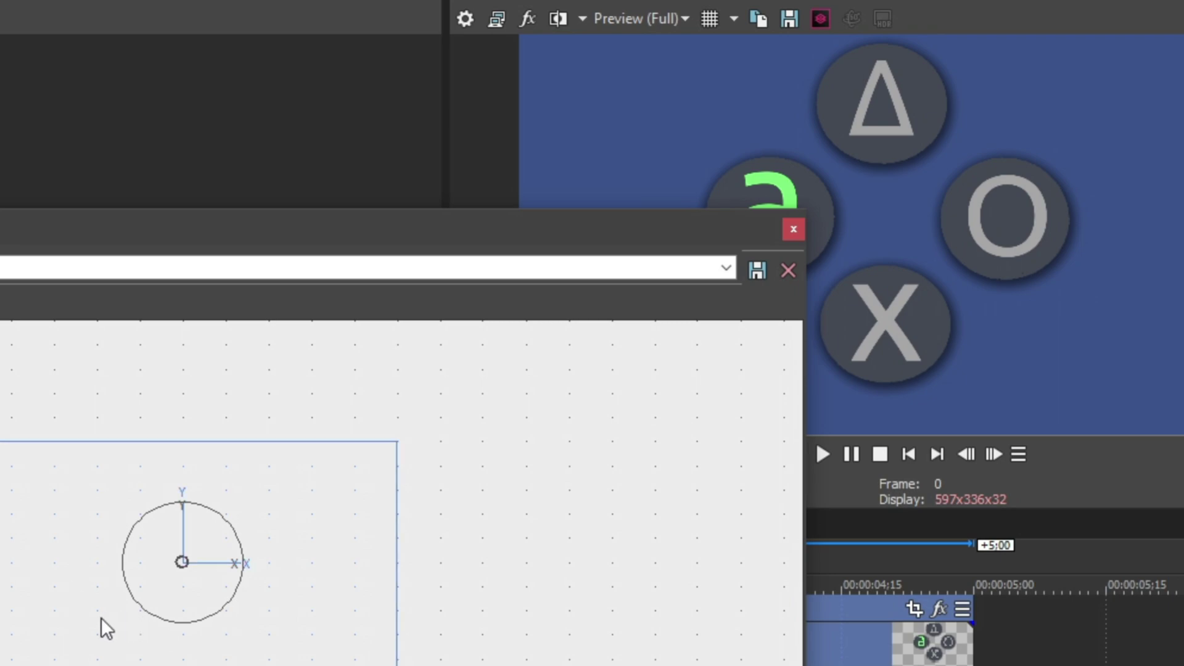
{"action": "mouse_move", "coordinate": [111, 658]}
{"action": "left_mouse_down"}
{"action": "mouse_move", "coordinate": [13, 640]}
{"action": "mouse_move", "coordinate": [112, 654]}
{"action": "left_mouse_up"}
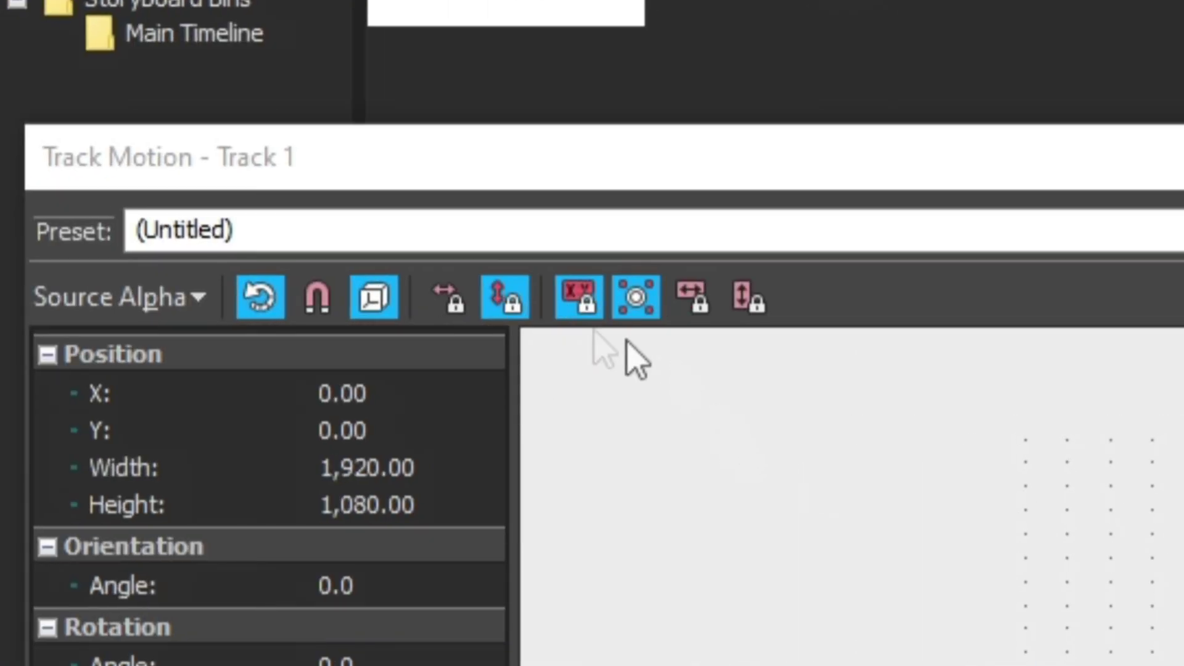
{"action": "left_click", "coordinate": [576, 297]}
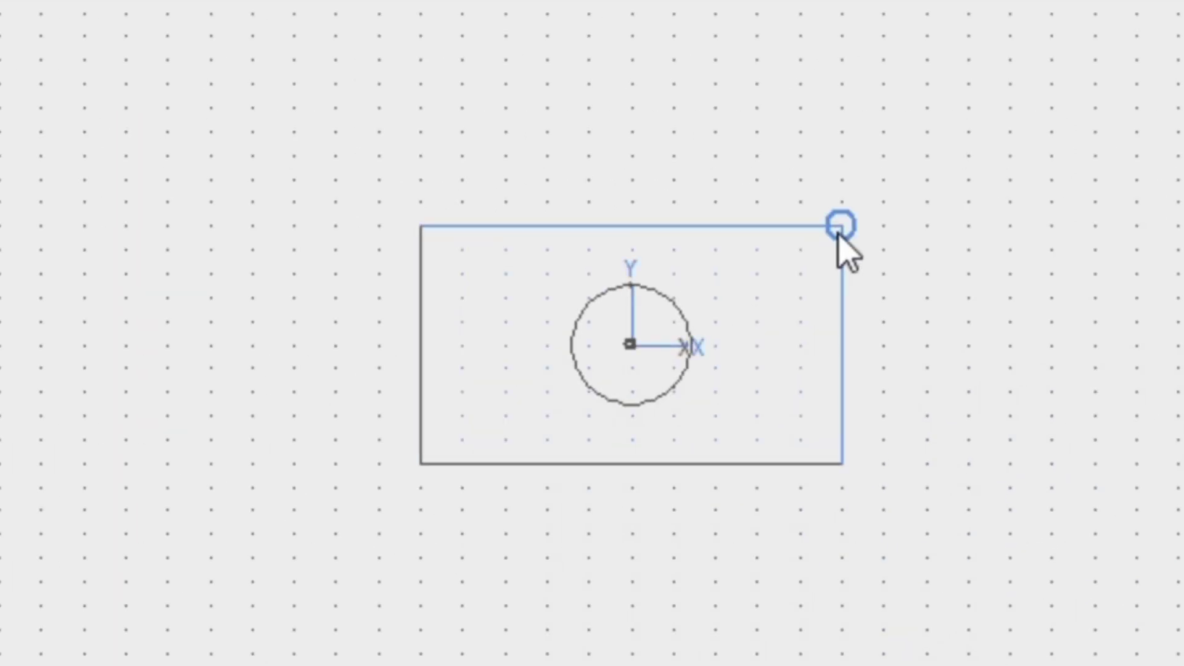
- Test Lock Aspect Ratio and Scale About Center with corner drags, then enable Prevent Scaling (X)
{"action": "left_click_drag", "start_coordinate": [835, 235], "coordinate": [803, 224]}
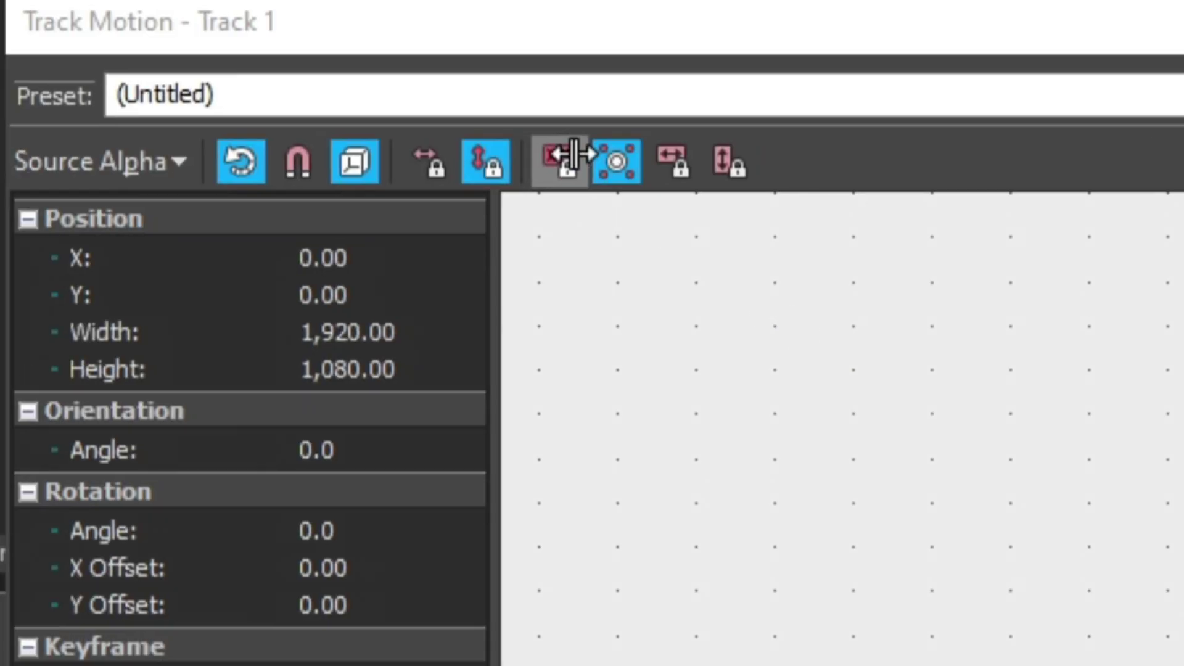
{"action": "left_click", "coordinate": [574, 154]}
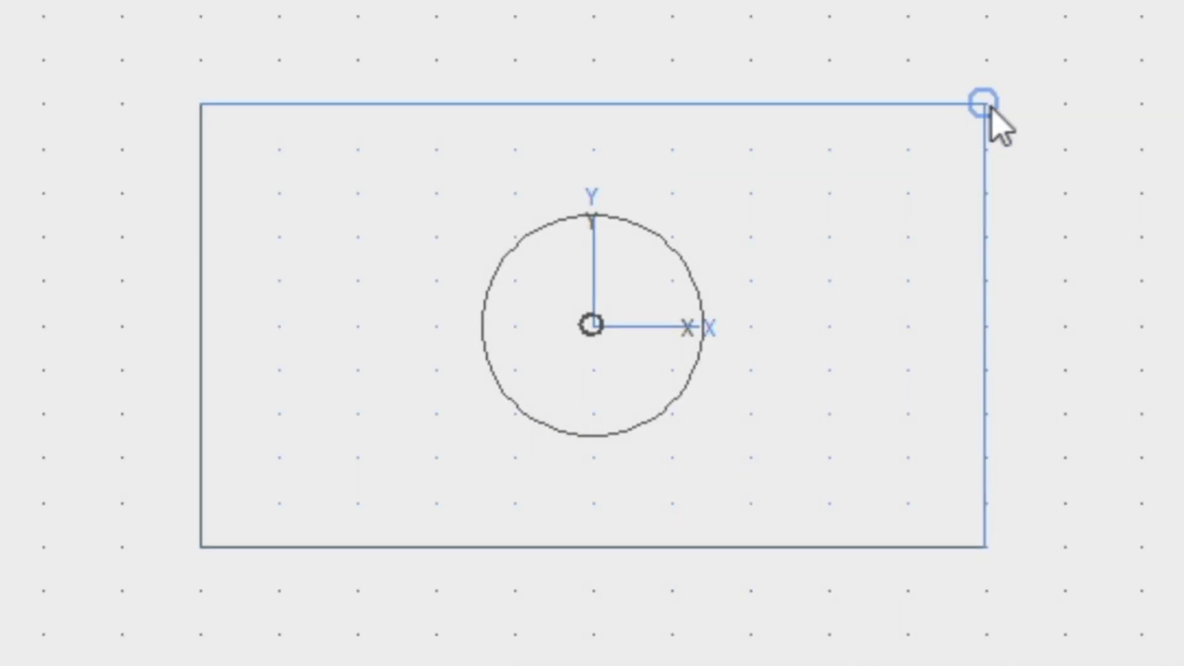
{"action": "left_click_drag", "start_coordinate": [990, 110], "coordinate": [993, 197]}
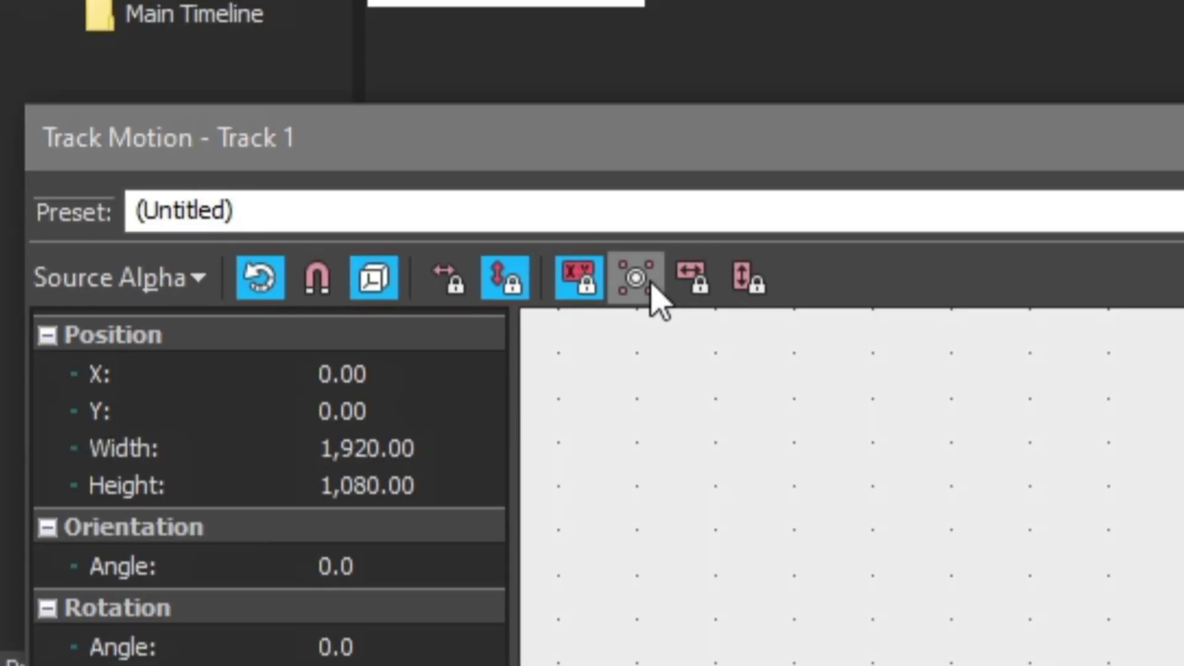
{"action": "left_click", "coordinate": [635, 277]}
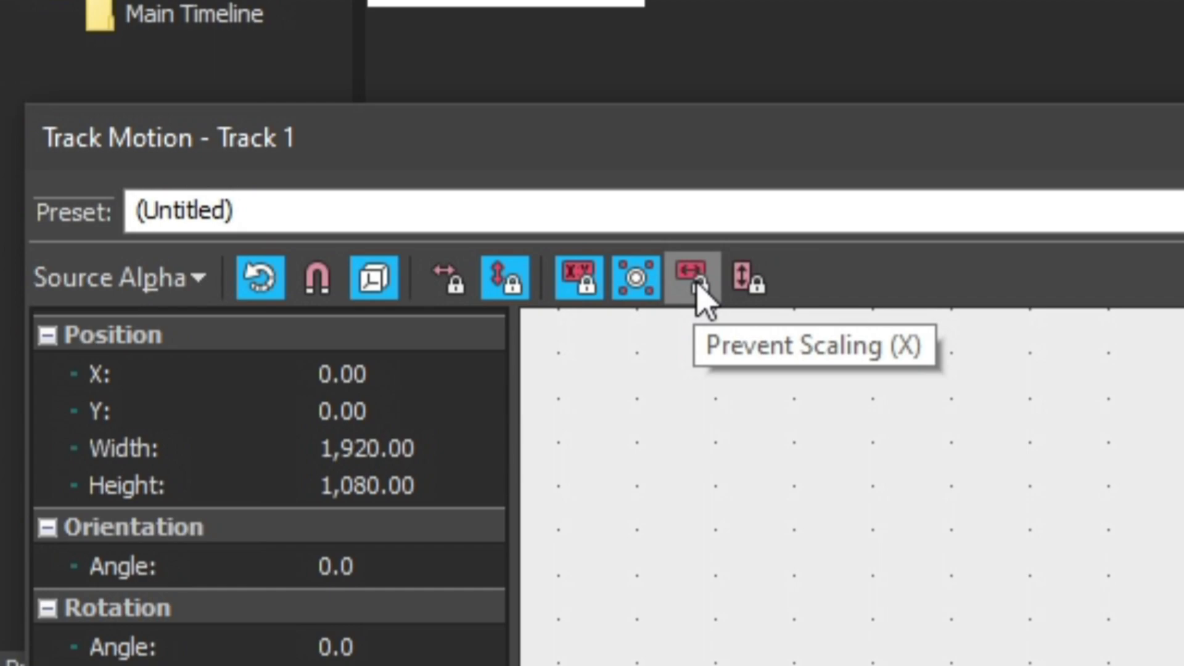
{"action": "left_click", "coordinate": [703, 296]}
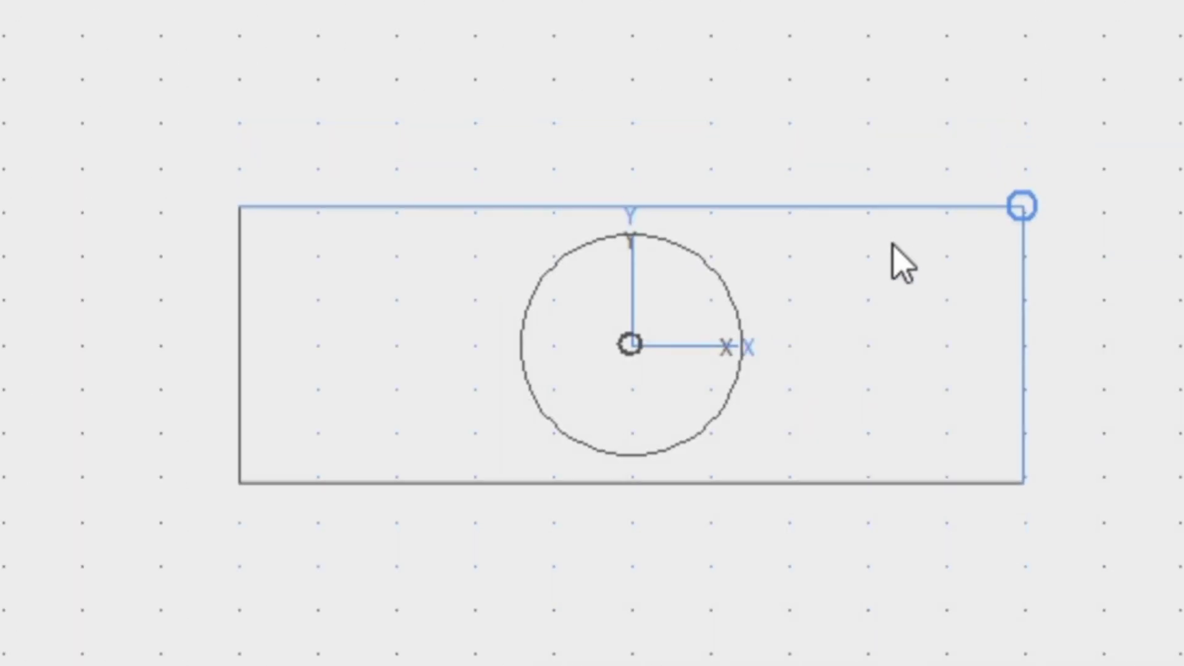
{"action": "left_click_drag", "start_coordinate": [891, 262], "coordinate": [977, 108]}
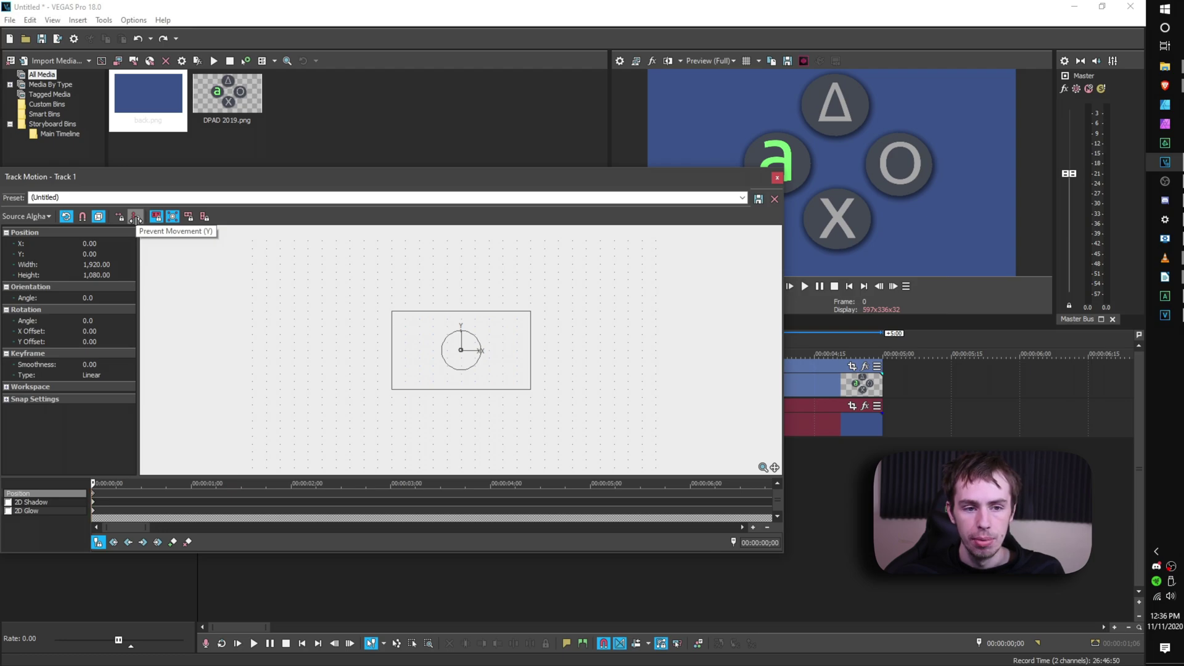
{"action": "left_click", "coordinate": [135, 218]}
- Drag the Track Motion frame left to Position X −1,626.23, hiding the logo off-screen
{"action": "left_click_drag", "start_coordinate": [415, 370], "coordinate": [306, 390]}
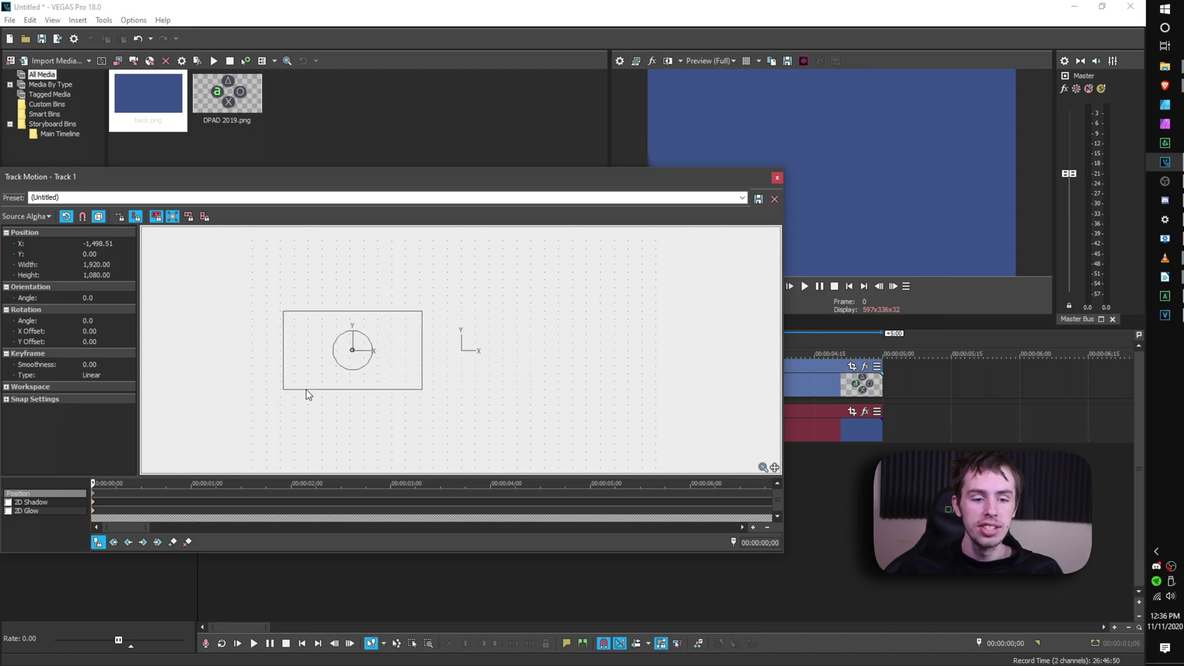
{"action": "left_click_drag", "start_coordinate": [306, 389], "coordinate": [298, 386]}
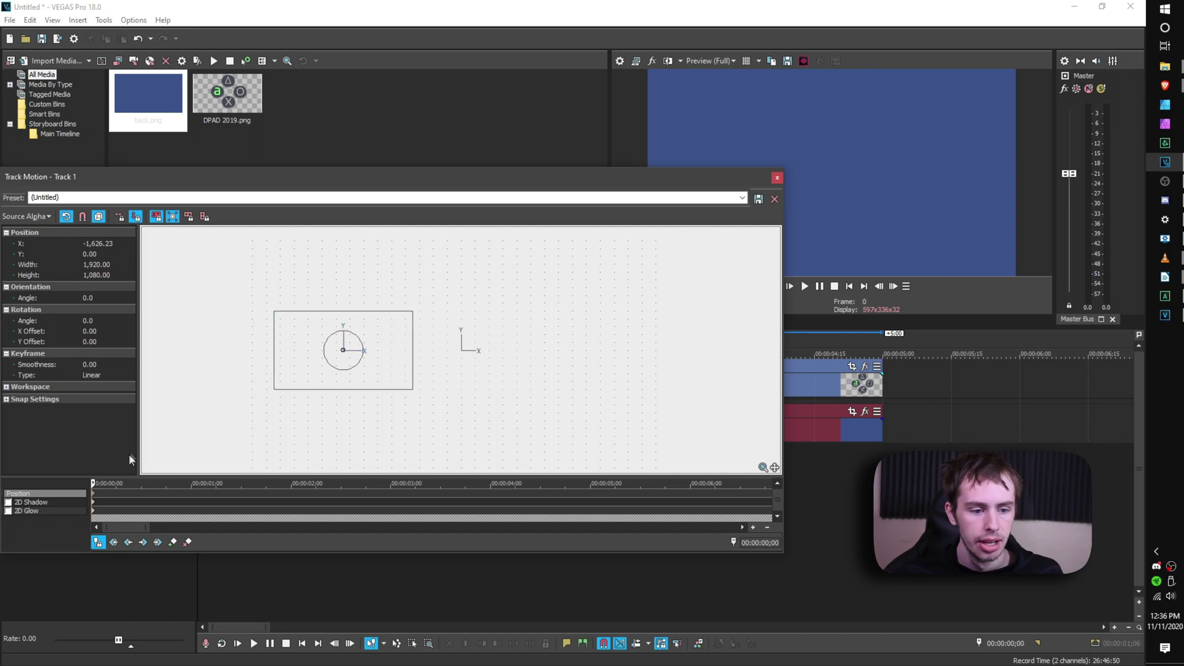
- Slide the logo in toward centre with a position keyframe at frame 10
{"action": "left_click", "coordinate": [101, 482]}
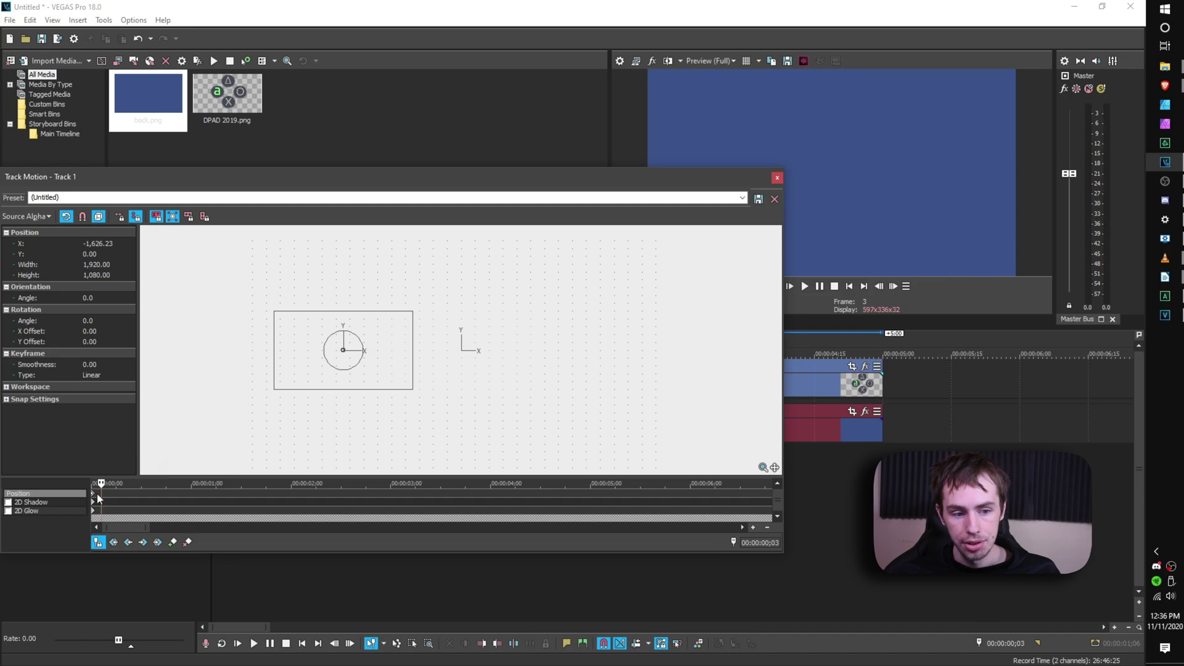
{"action": "left_click_drag", "start_coordinate": [109, 483], "coordinate": [111, 483]}
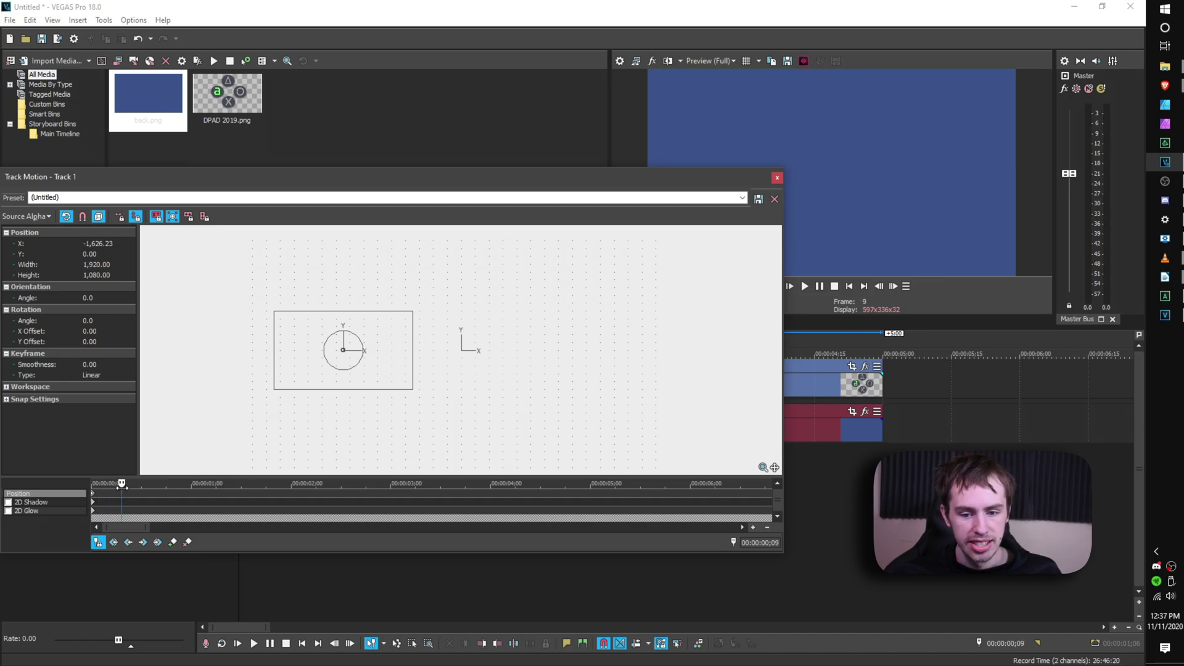
{"action": "left_click_drag", "start_coordinate": [121, 484], "coordinate": [124, 483]}
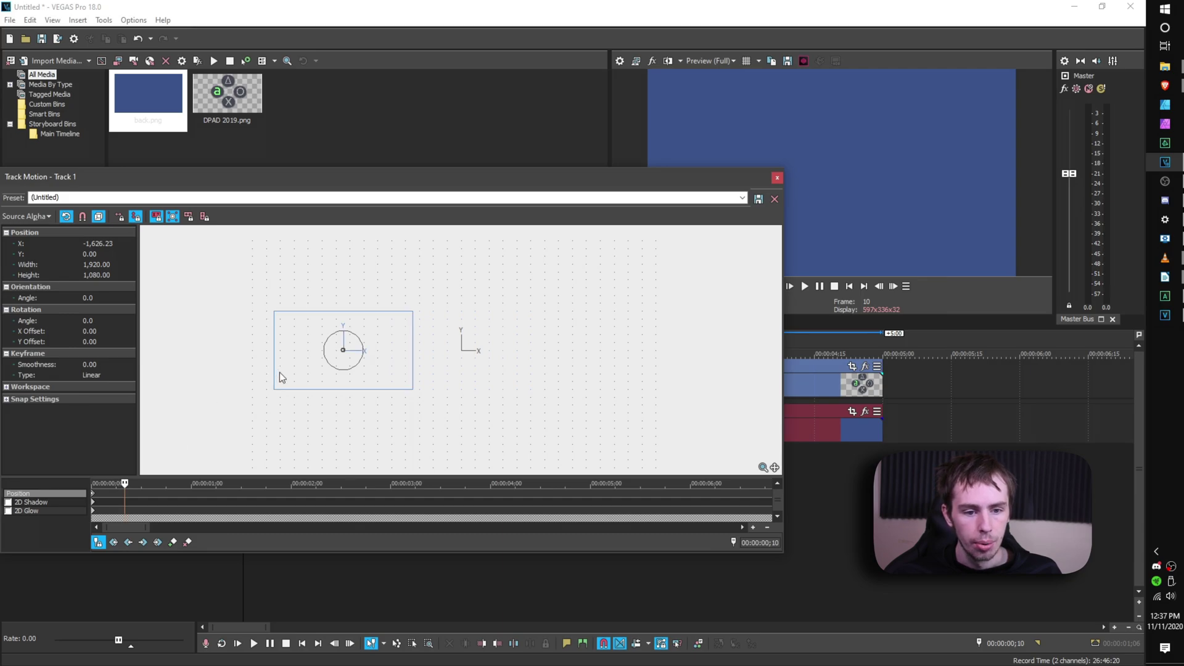
{"action": "left_click_drag", "start_coordinate": [279, 372], "coordinate": [381, 375]}
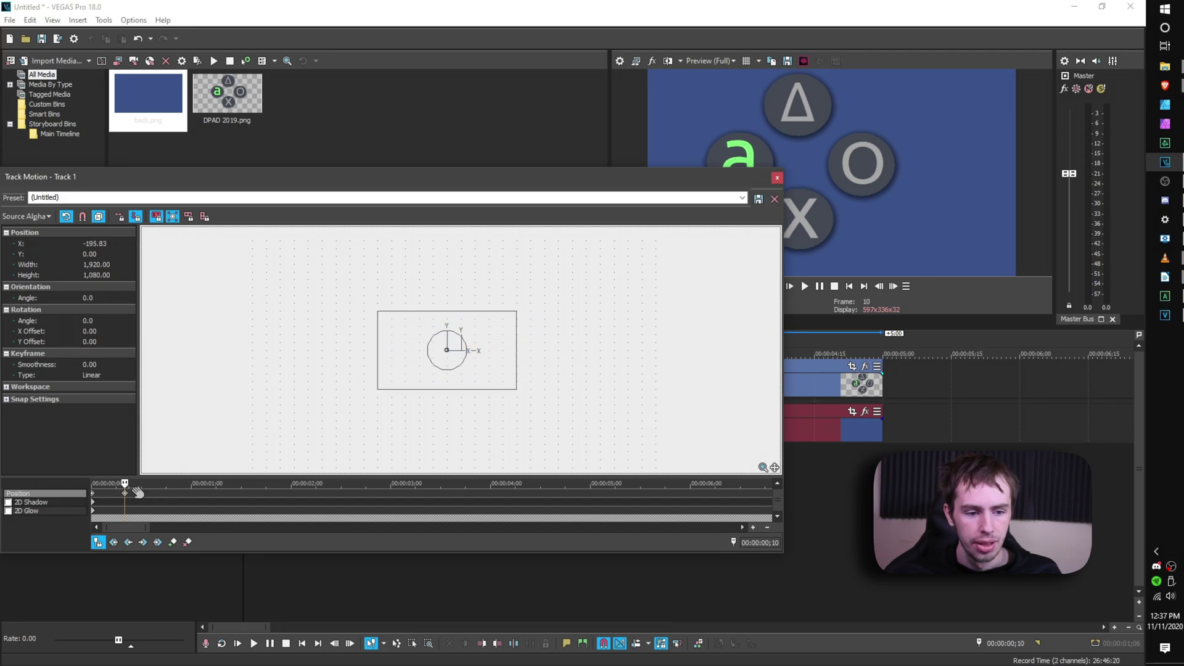
- Keyframe the logo at X 187.31 at 1;00 and off the right edge at 1;07, then preview
{"action": "left_click_drag", "start_coordinate": [125, 483], "coordinate": [184, 483]}
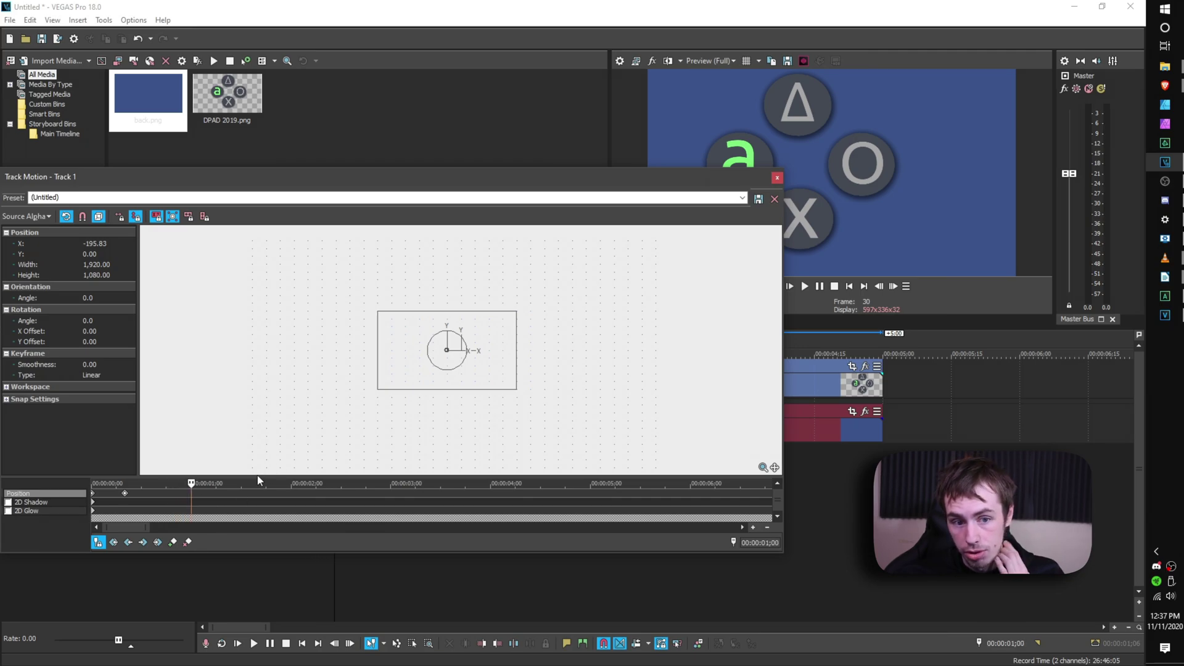
{"action": "left_click_drag", "start_coordinate": [397, 383], "coordinate": [424, 379]}
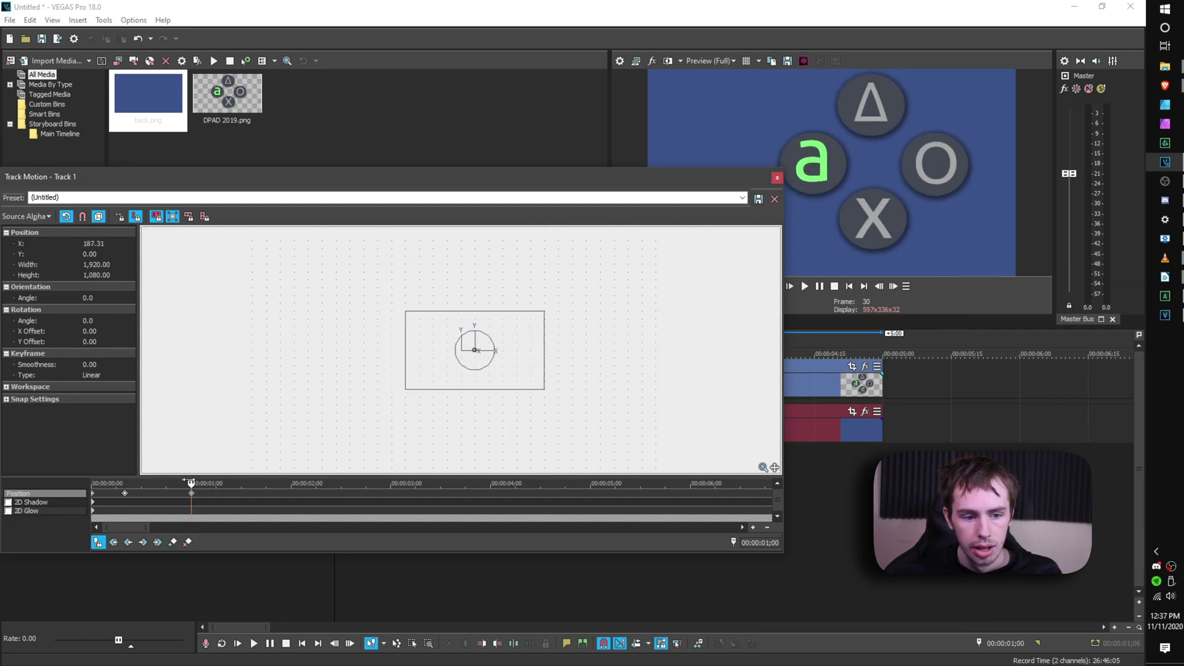
{"action": "left_click_drag", "start_coordinate": [191, 483], "coordinate": [214, 483]}
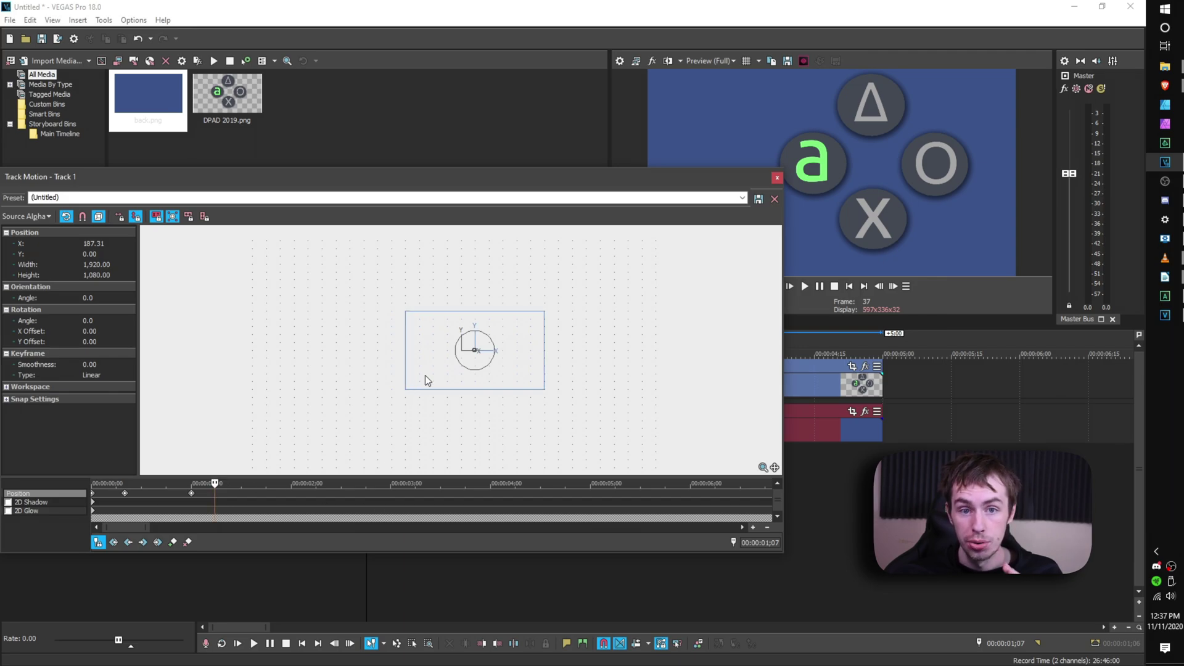
{"action": "left_click_drag", "start_coordinate": [424, 375], "coordinate": [520, 382]}
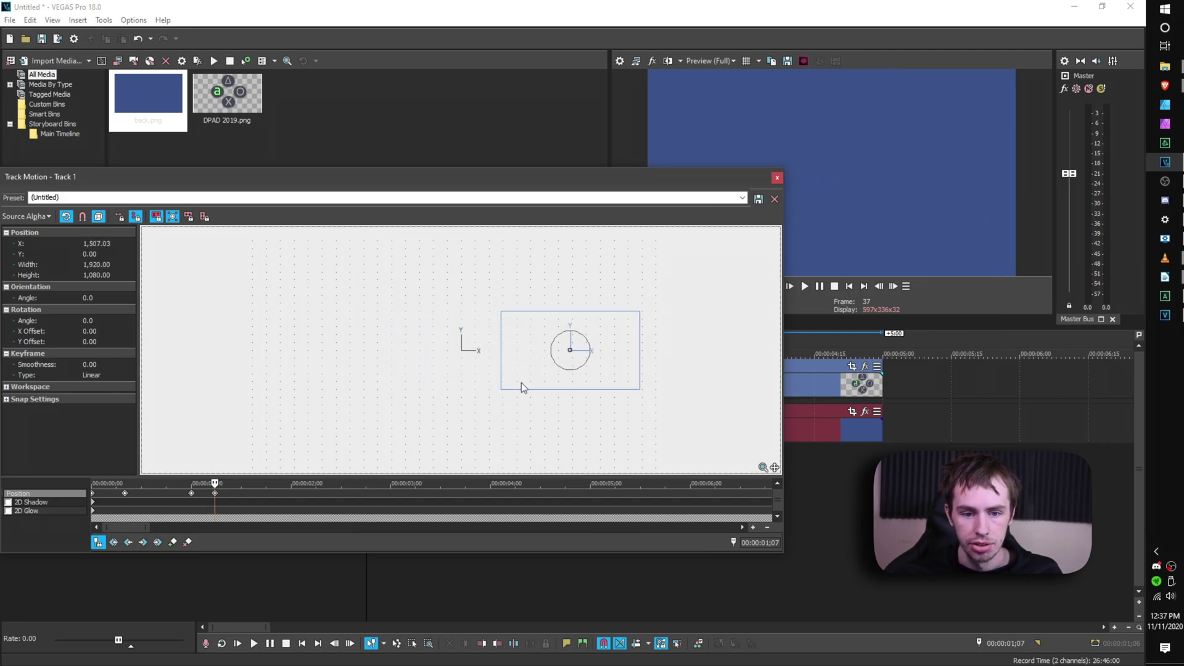
{"action": "left_click_drag", "start_coordinate": [216, 484], "coordinate": [93, 484]}
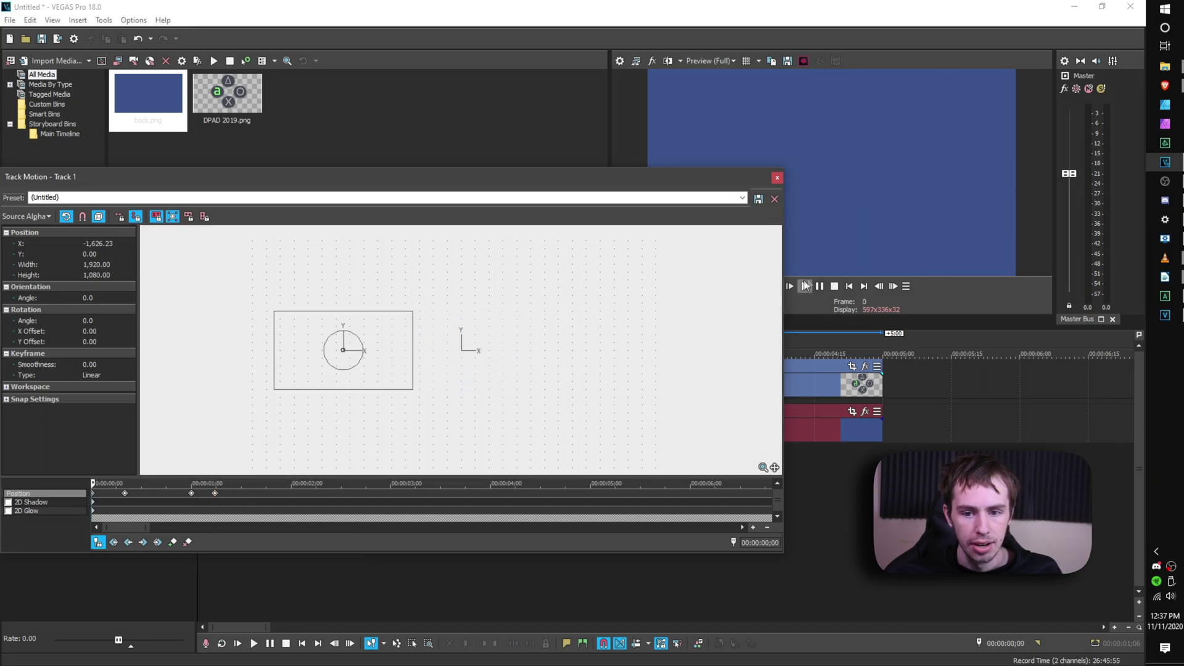
{"action": "left_click", "coordinate": [805, 286]}
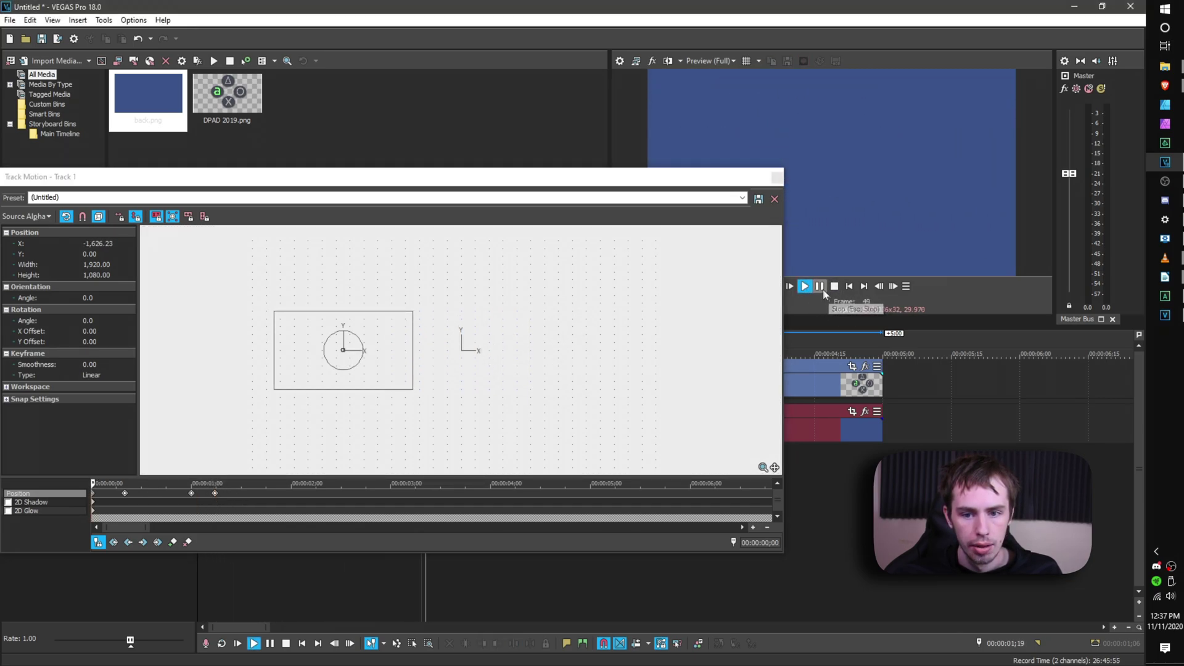
{"action": "left_click", "coordinate": [820, 287]}
{"action": "left_click", "coordinate": [123, 495]}
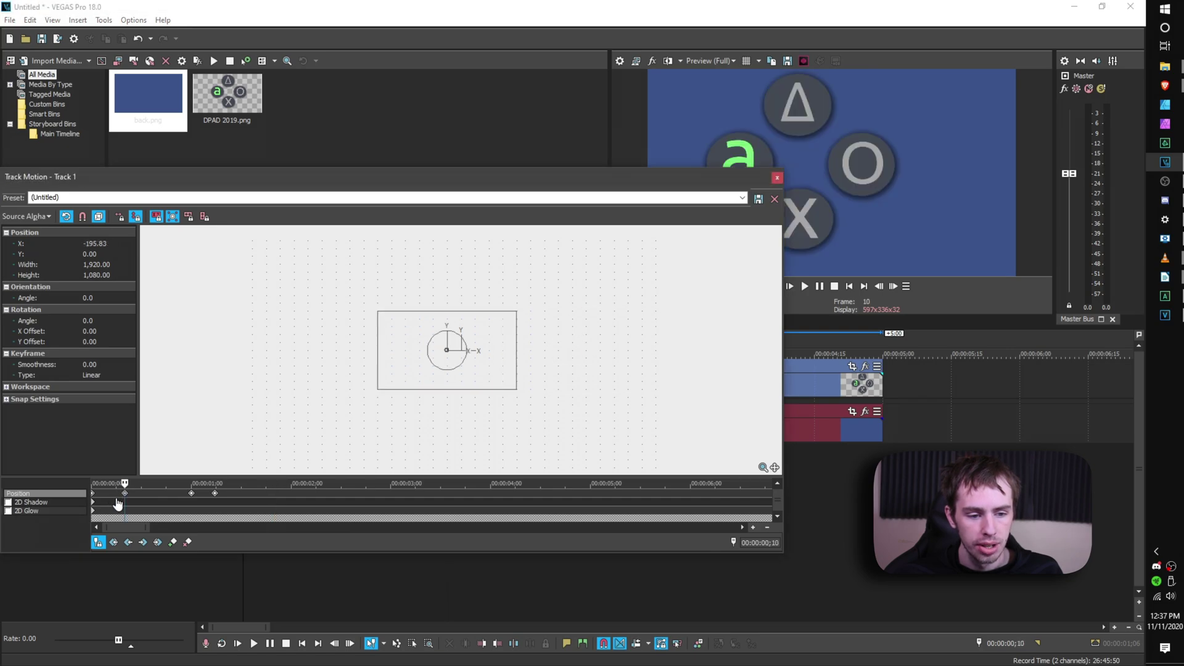
{"action": "key", "text": "space"}
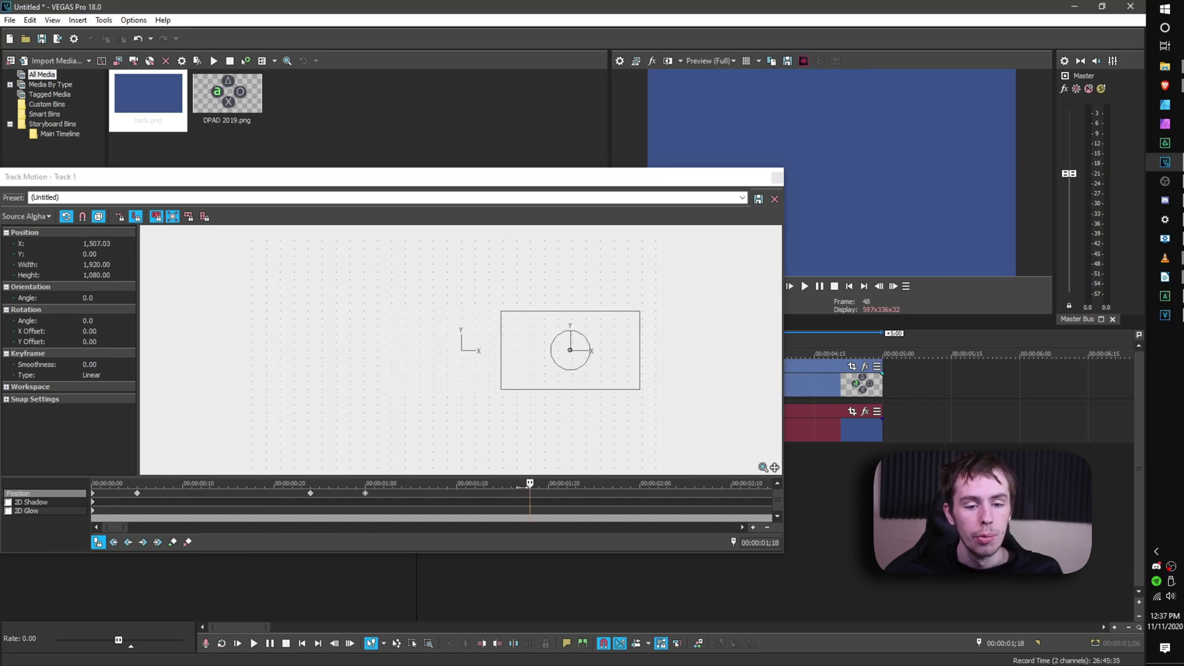
{"action": "left_click_drag", "start_coordinate": [521, 487], "coordinate": [77, 507]}
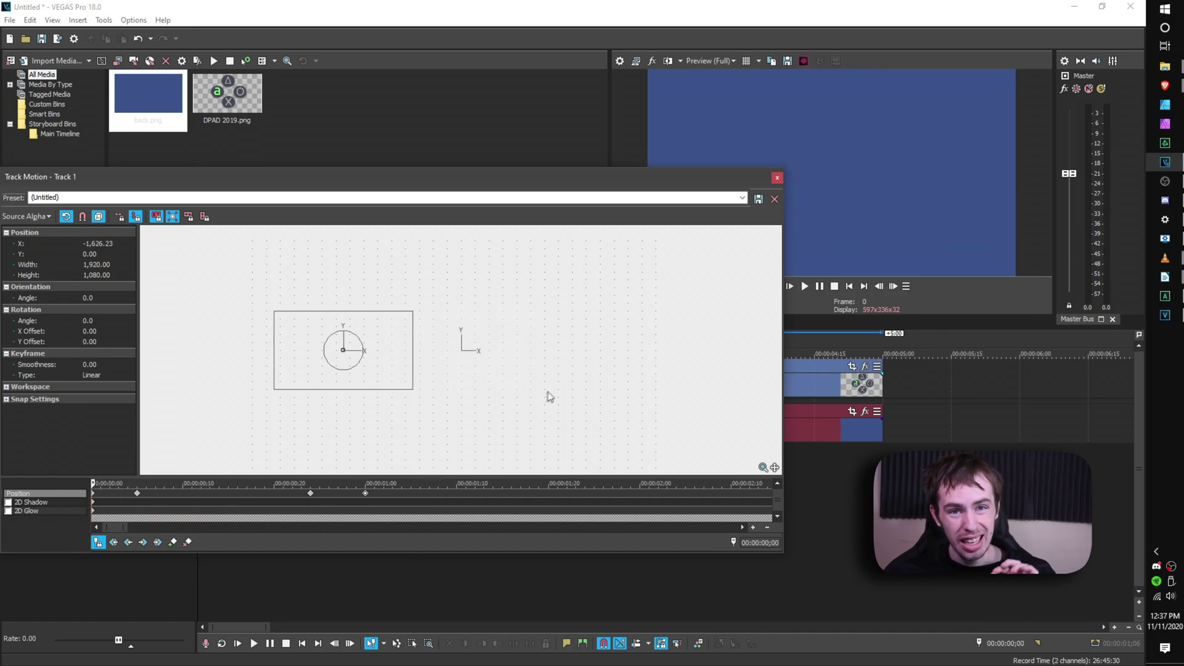
- Switch the D-pad Track Motion keyframes, back to the start keyframe, to Smooth interpolation and play it back
{"action": "right_click", "coordinate": [365, 493]}
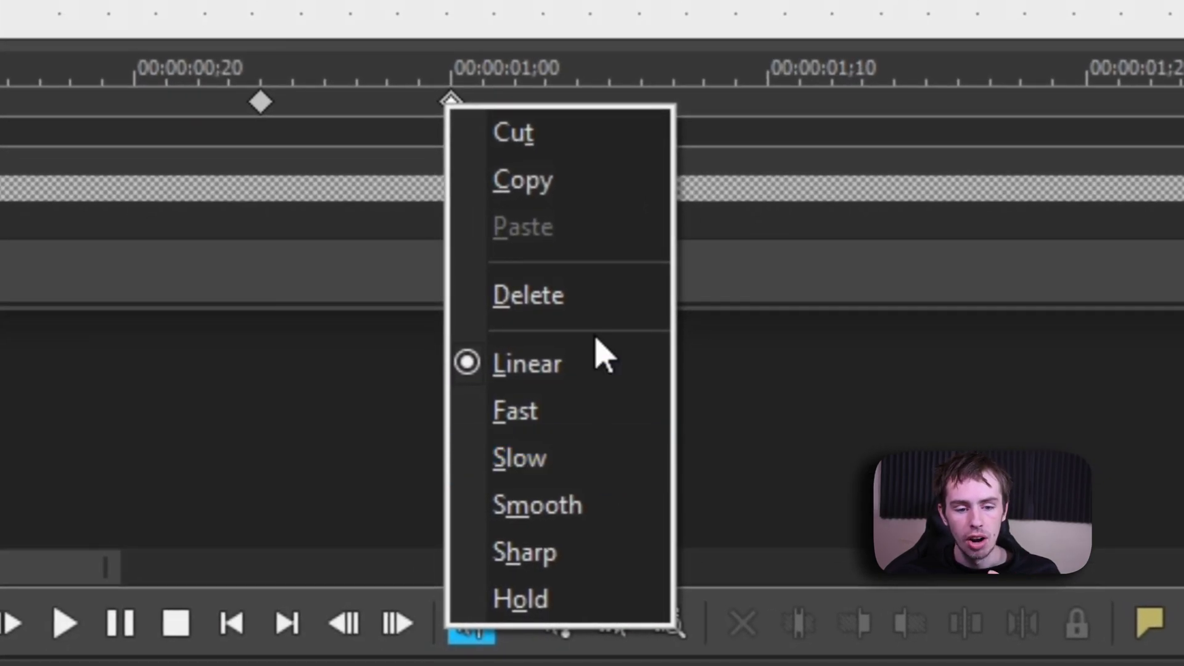
{"action": "left_click", "coordinate": [600, 365]}
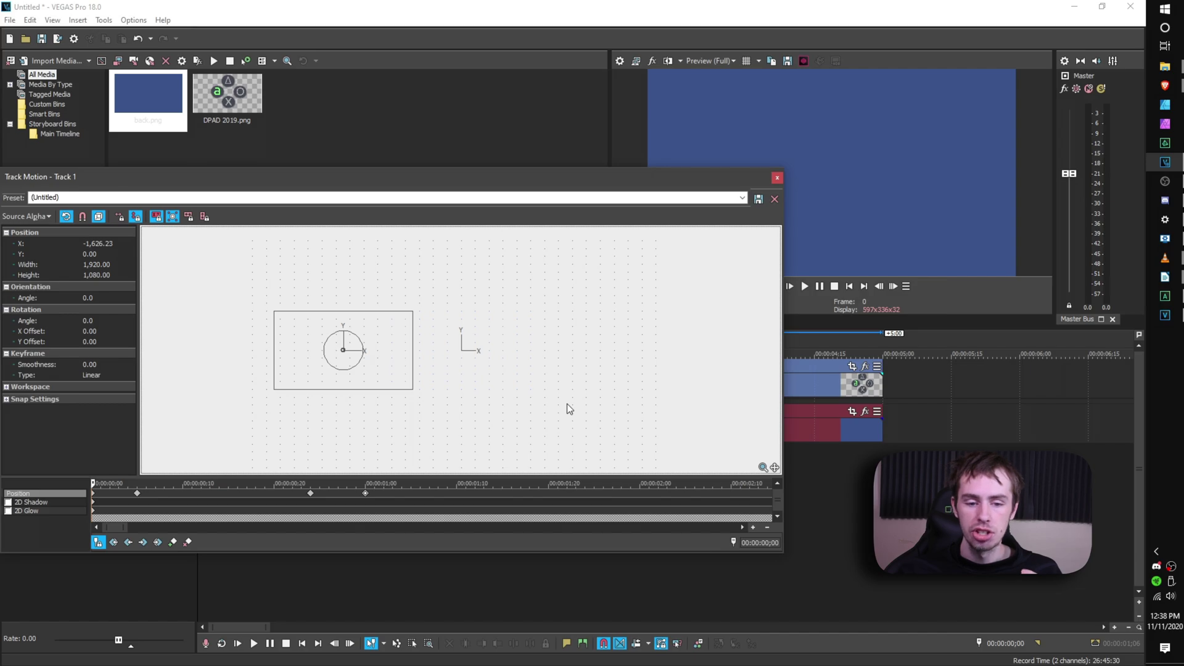
{"action": "right_click", "coordinate": [372, 496]}
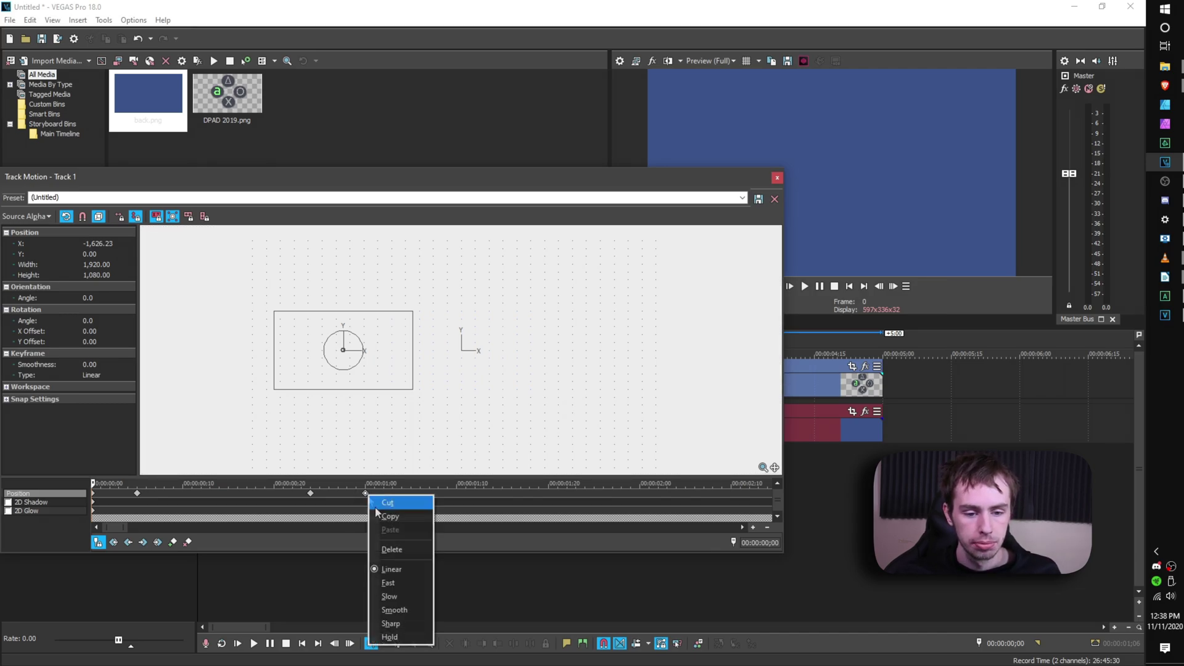
{"action": "left_click", "coordinate": [396, 618]}
{"action": "right_click", "coordinate": [310, 493]}
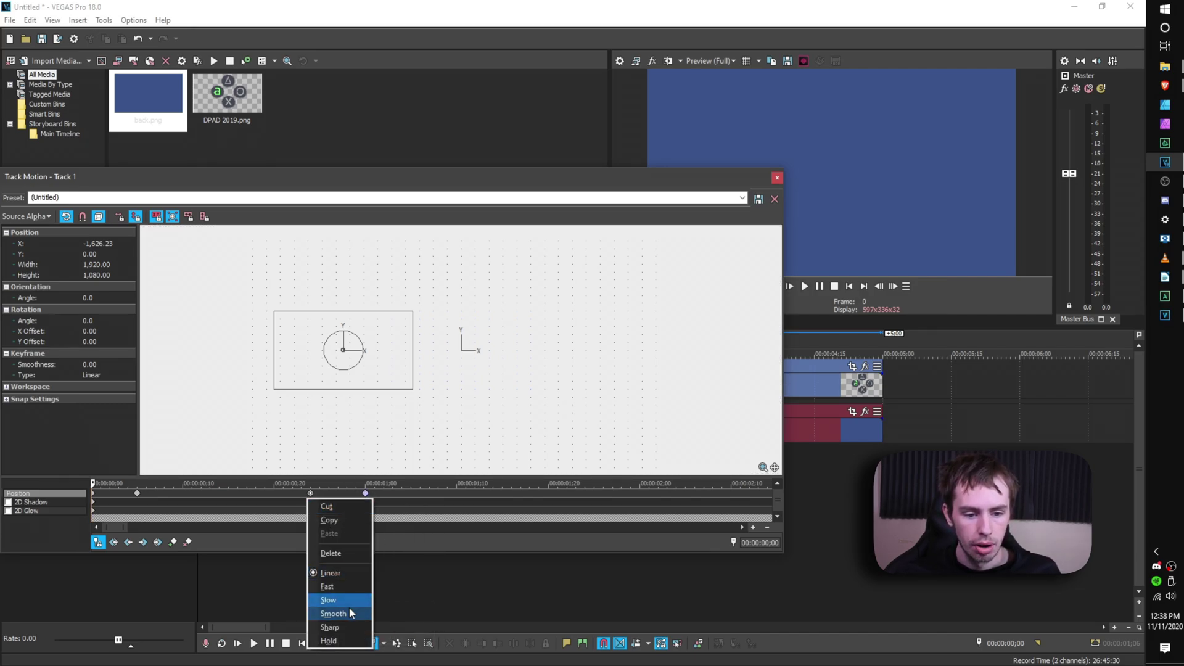
{"action": "left_click", "coordinate": [333, 612]}
{"action": "right_click", "coordinate": [137, 493]}
{"action": "left_click", "coordinate": [178, 608]}
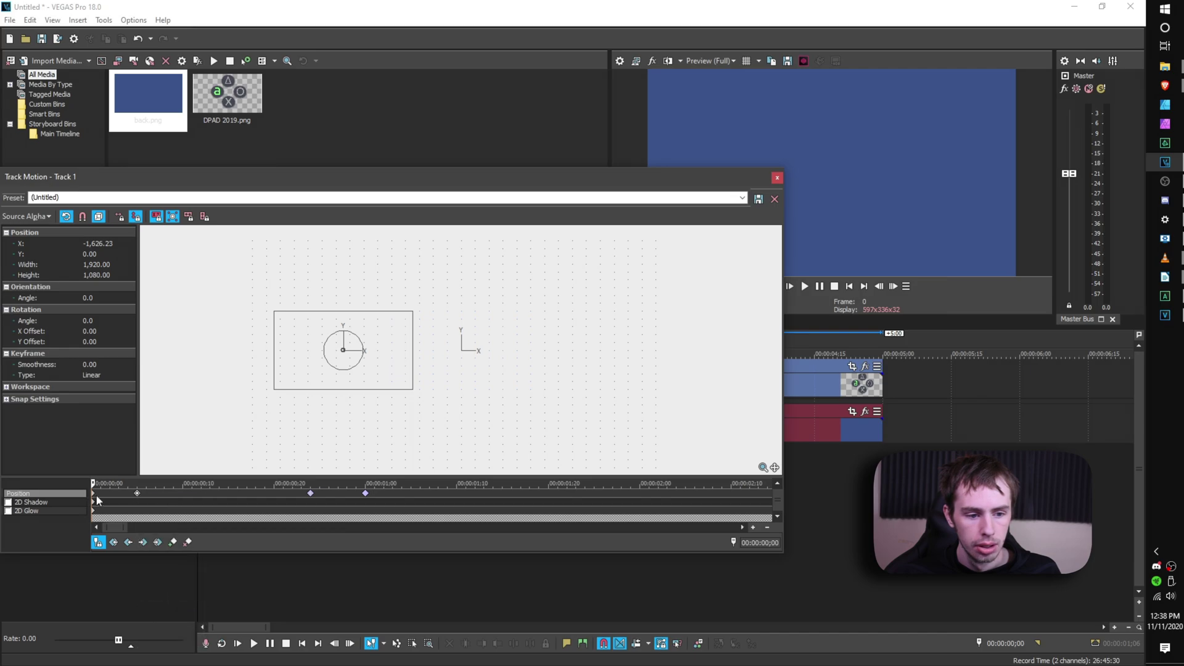
{"action": "right_click", "coordinate": [94, 493]}
{"action": "left_click", "coordinate": [121, 611]}
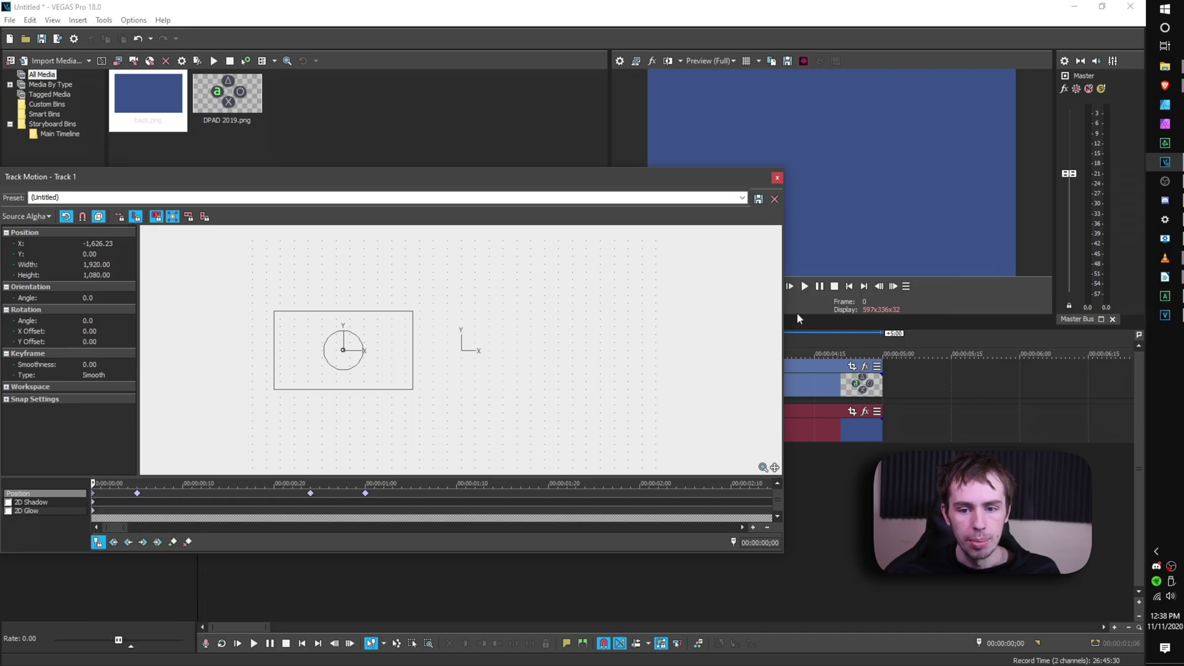
{"action": "left_click", "coordinate": [805, 286]}
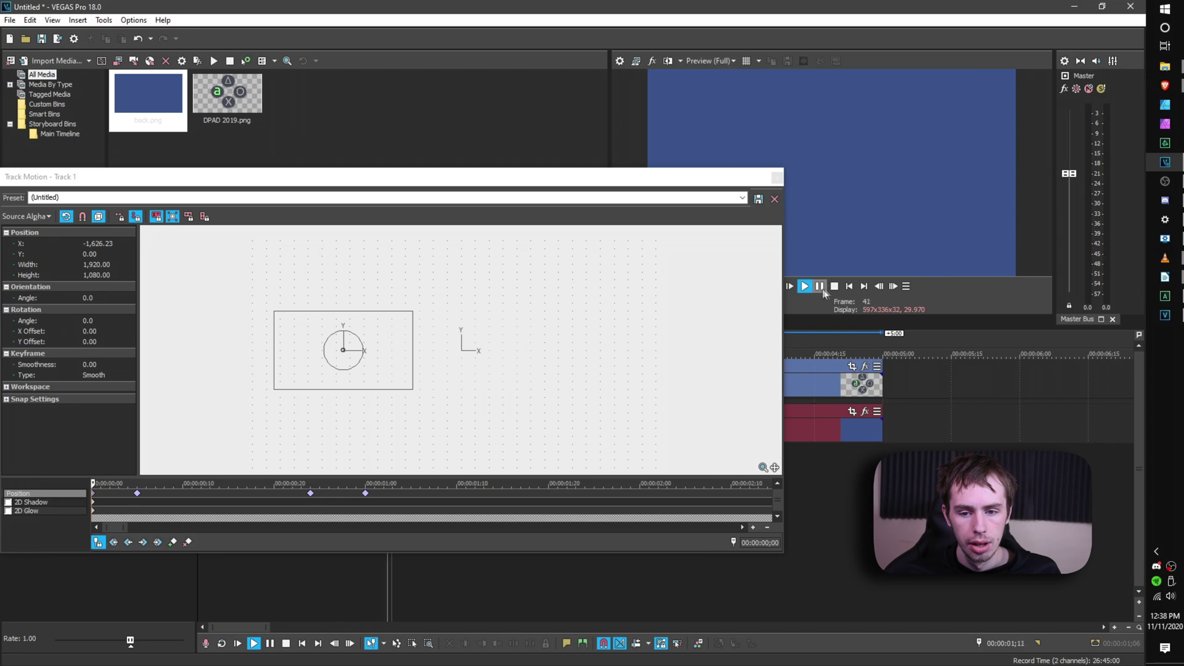
{"action": "left_click", "coordinate": [820, 286]}
{"action": "left_click", "coordinate": [93, 483]}
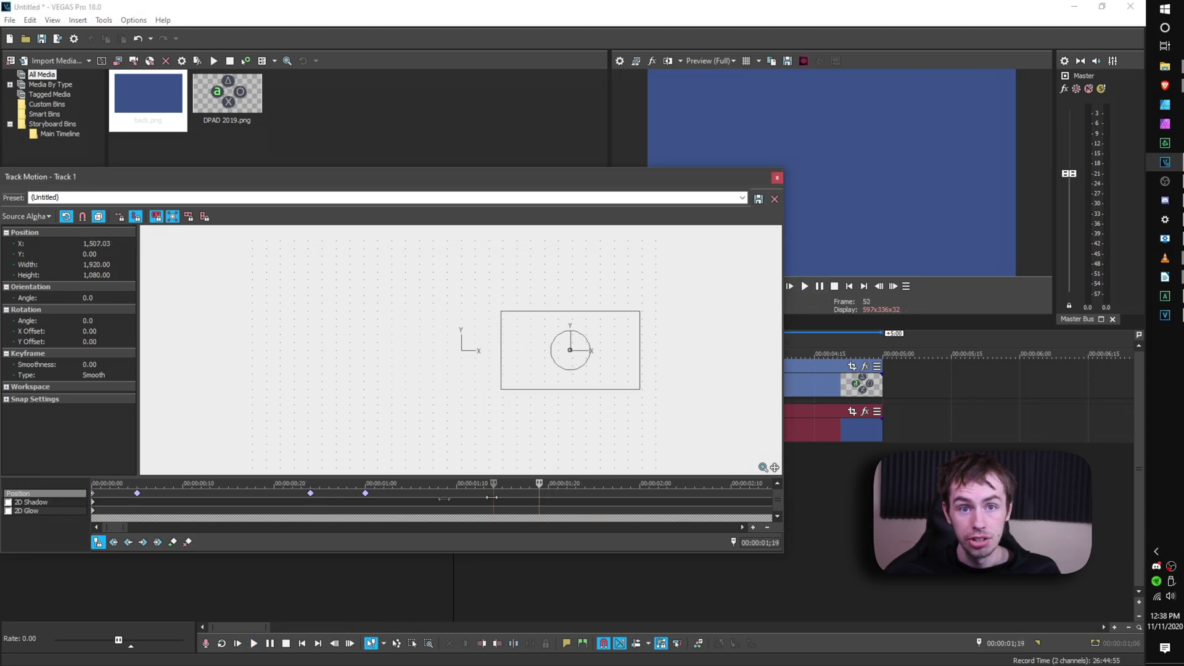
{"action": "left_click", "coordinate": [806, 287]}
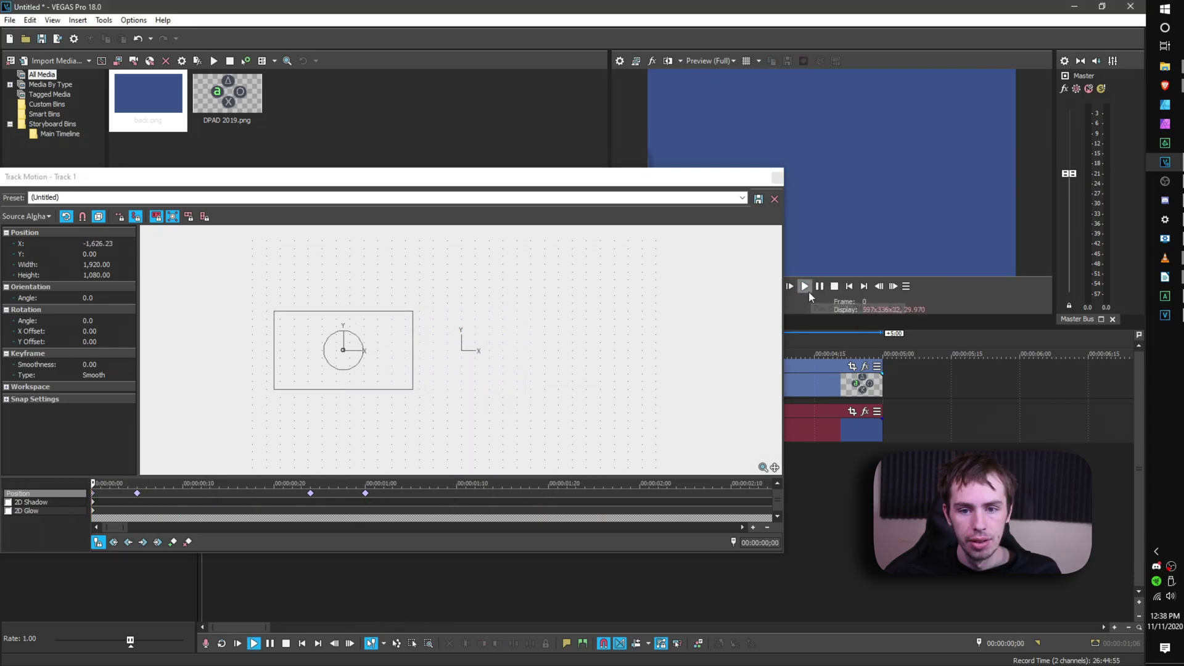
{"action": "left_click", "coordinate": [819, 287]}
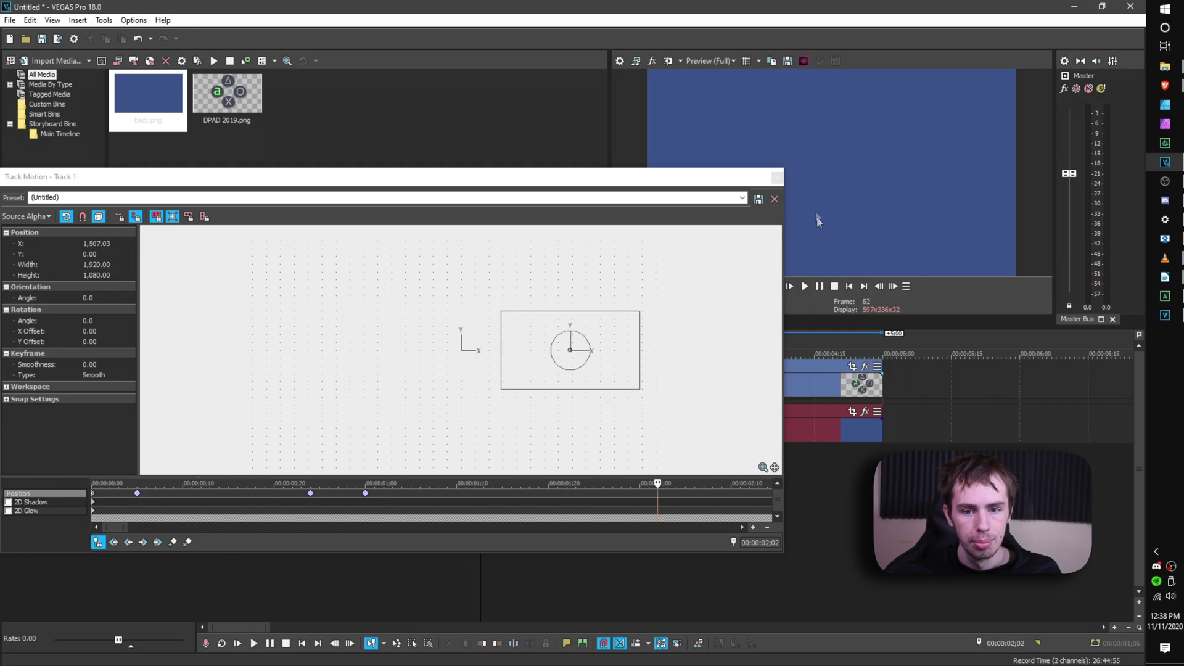
{"action": "left_click", "coordinate": [777, 178]}
{"action": "key", "text": "Home"}
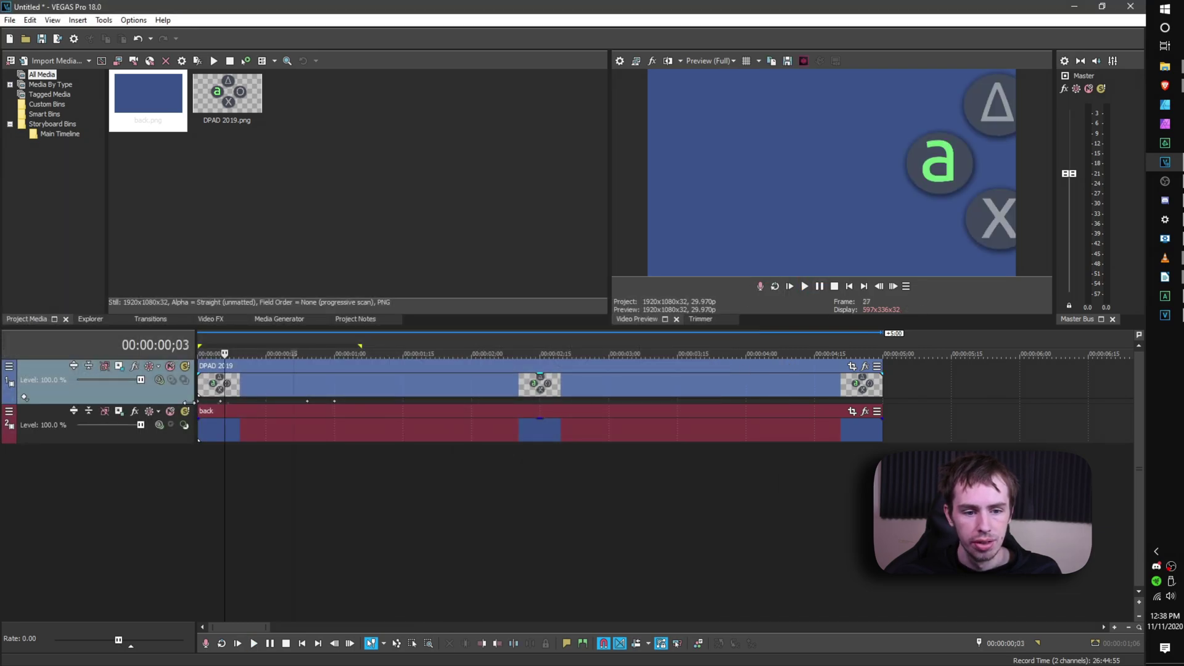
{"action": "left_click", "coordinate": [806, 286]}
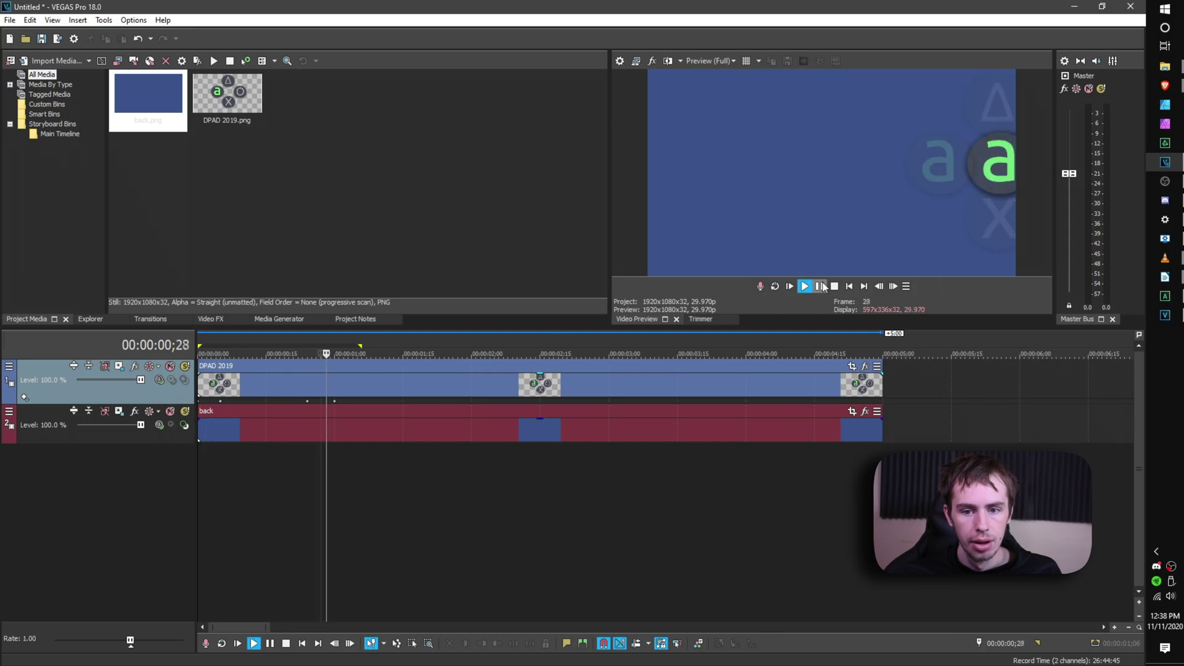
{"action": "key", "text": "Return"}
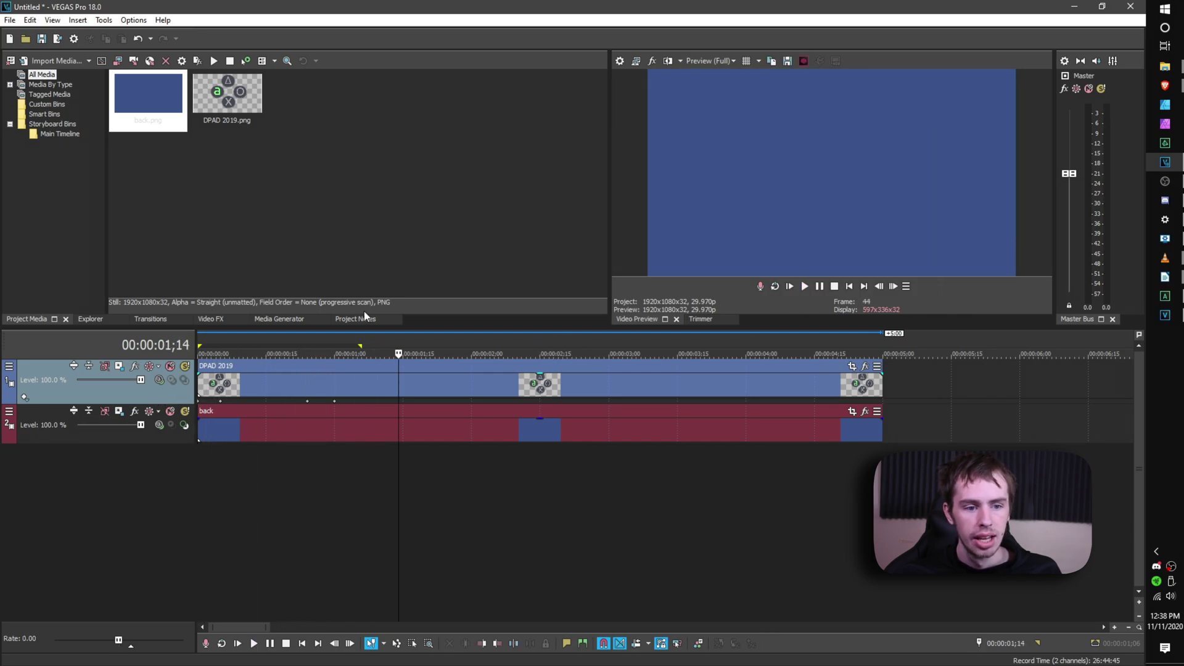
{"action": "left_click", "coordinate": [117, 368]}
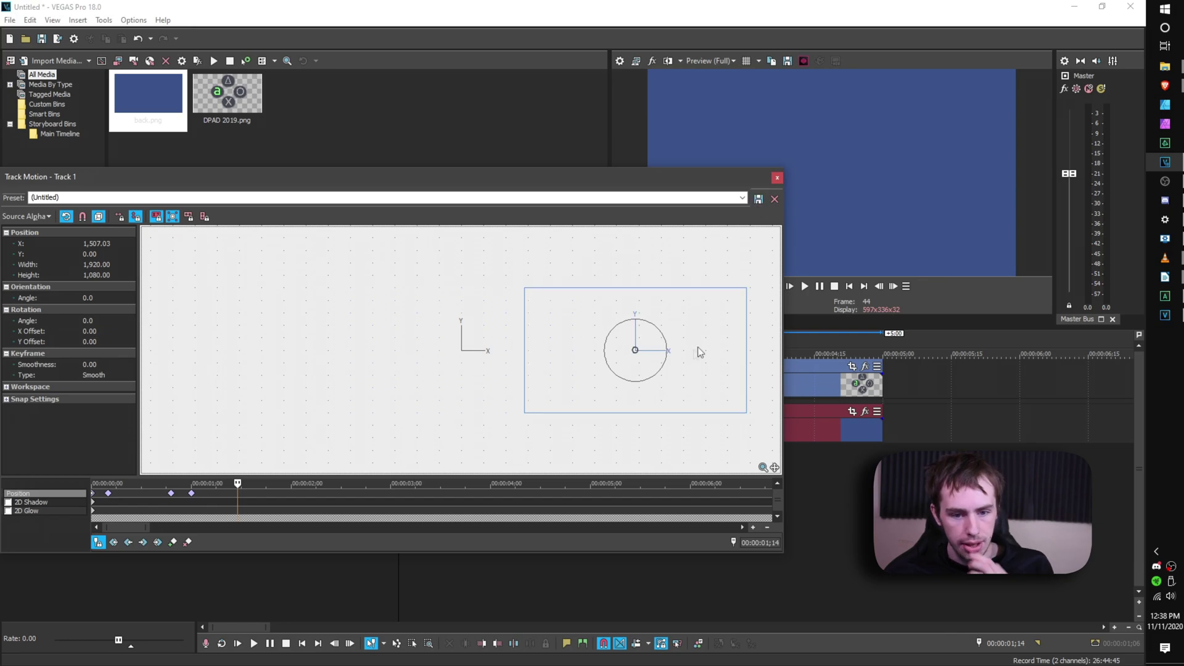
{"action": "scroll", "coordinate": [808, 370], "scroll_direction": "down", "scroll_amount": 3}
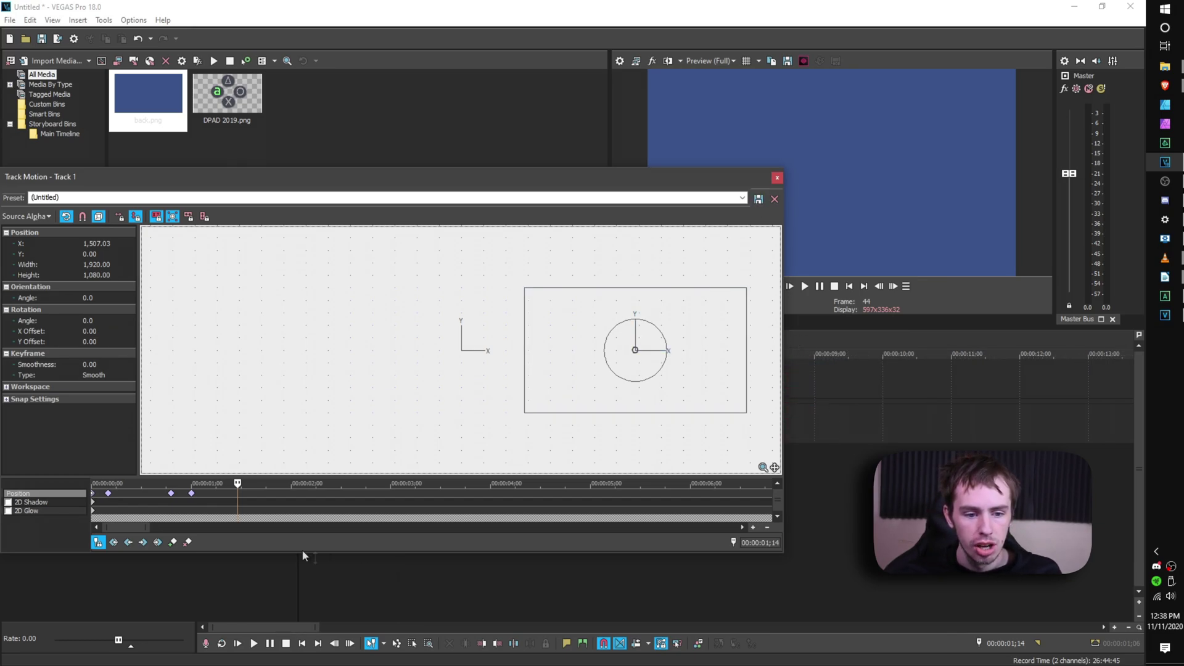
{"action": "left_click_drag", "start_coordinate": [237, 481], "coordinate": [64, 502]}
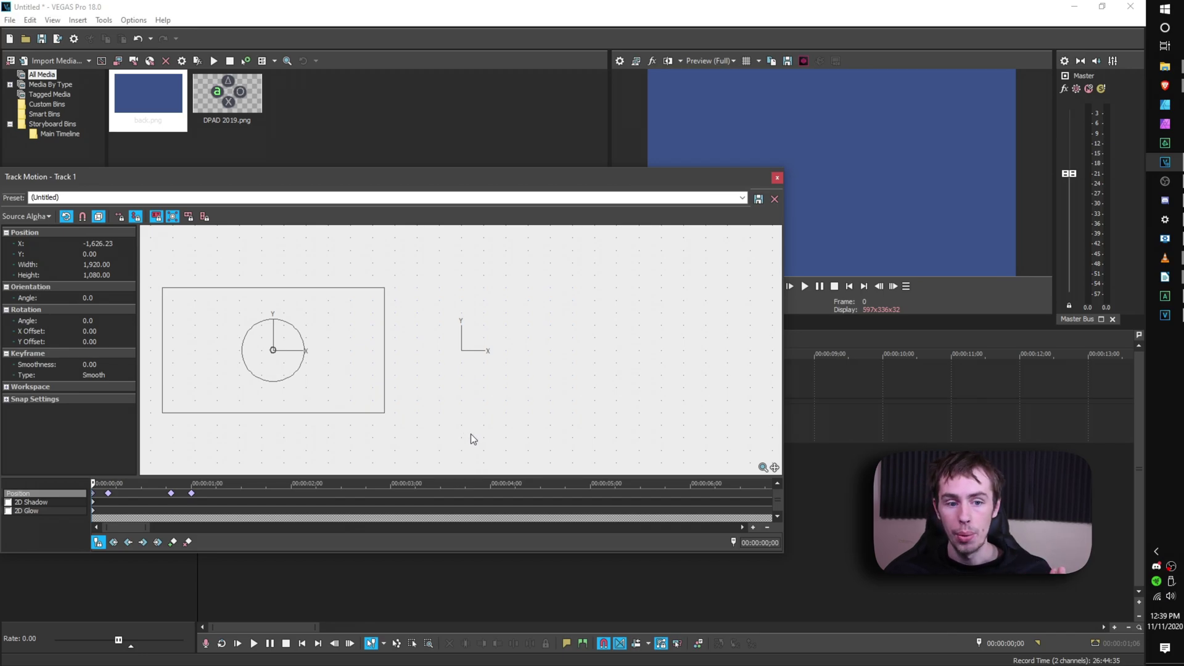
- Trim the DPAD 2019 and back events so both end together at about one second
{"action": "left_click", "coordinate": [777, 178]}
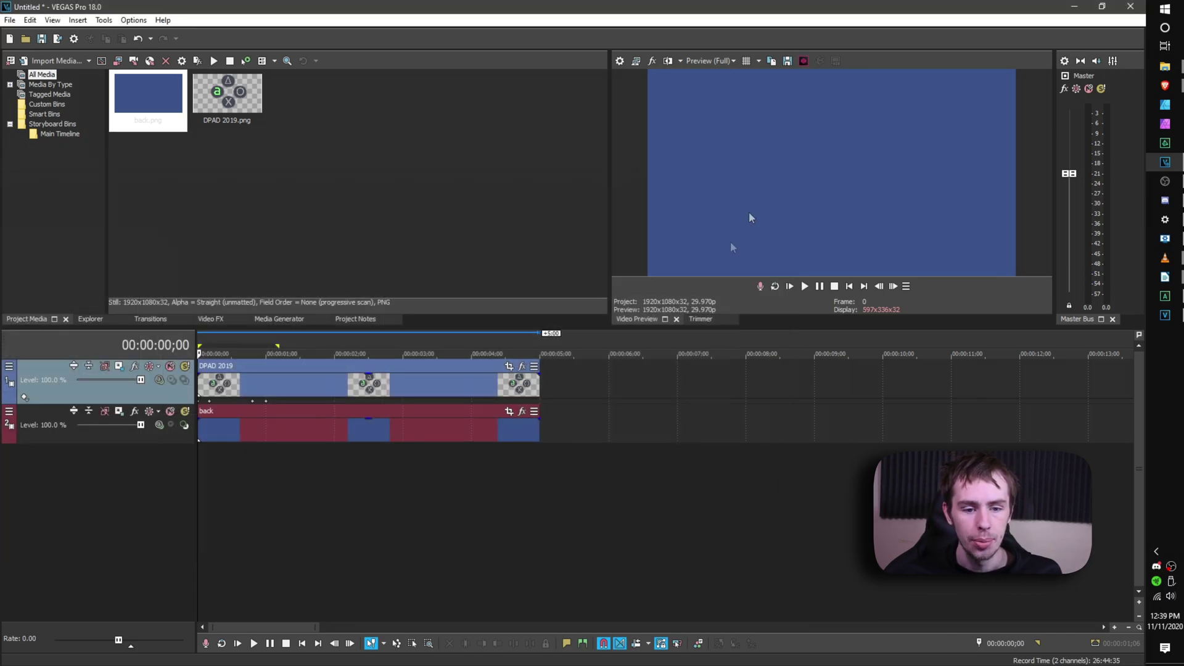
{"action": "left_click_drag", "start_coordinate": [538, 389], "coordinate": [271, 388]}
{"action": "scroll", "coordinate": [283, 439], "scroll_direction": "up", "scroll_amount": 2}
{"action": "scroll", "coordinate": [282, 439], "scroll_direction": "up", "scroll_amount": 2}
{"action": "scroll", "coordinate": [283, 439], "scroll_direction": "down", "scroll_amount": 1}
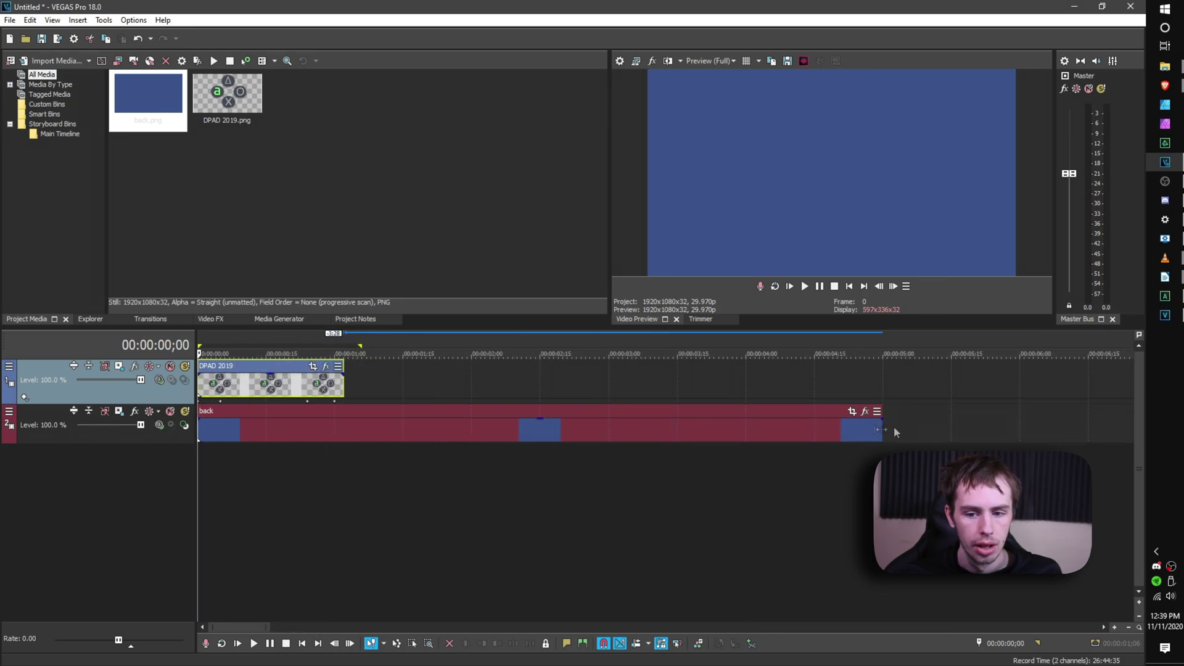
{"action": "left_click_drag", "start_coordinate": [886, 431], "coordinate": [343, 441]}
{"action": "scroll", "coordinate": [350, 457], "scroll_direction": "up", "scroll_amount": 4}
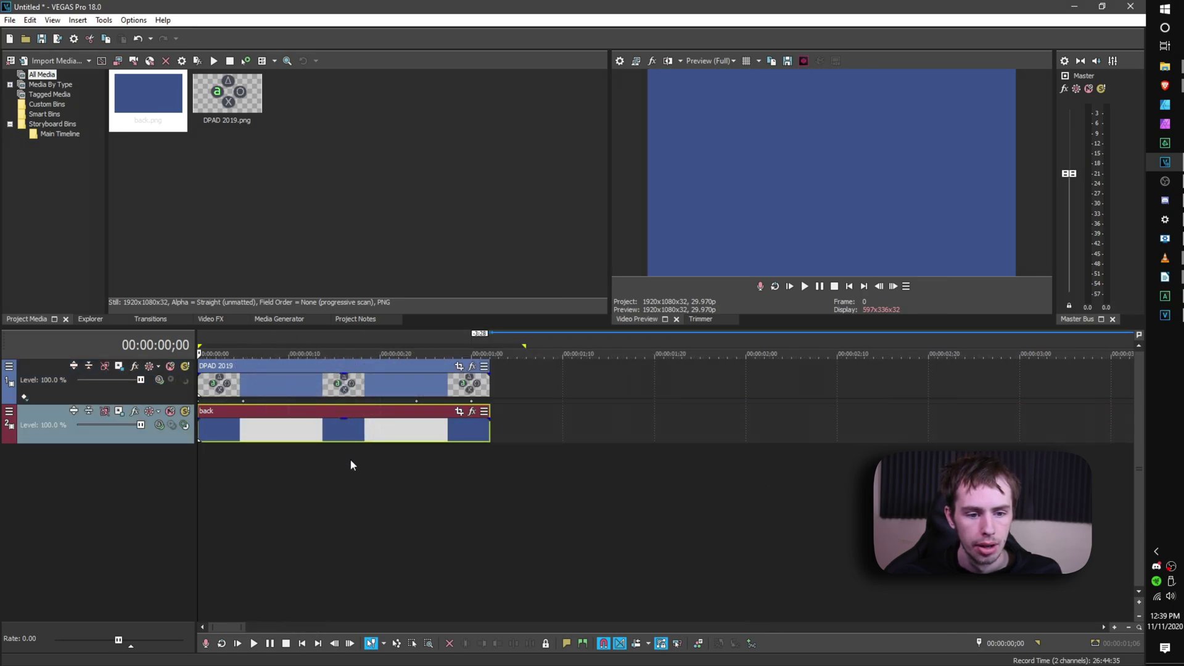
{"action": "left_click_drag", "start_coordinate": [782, 431], "coordinate": [763, 437]}
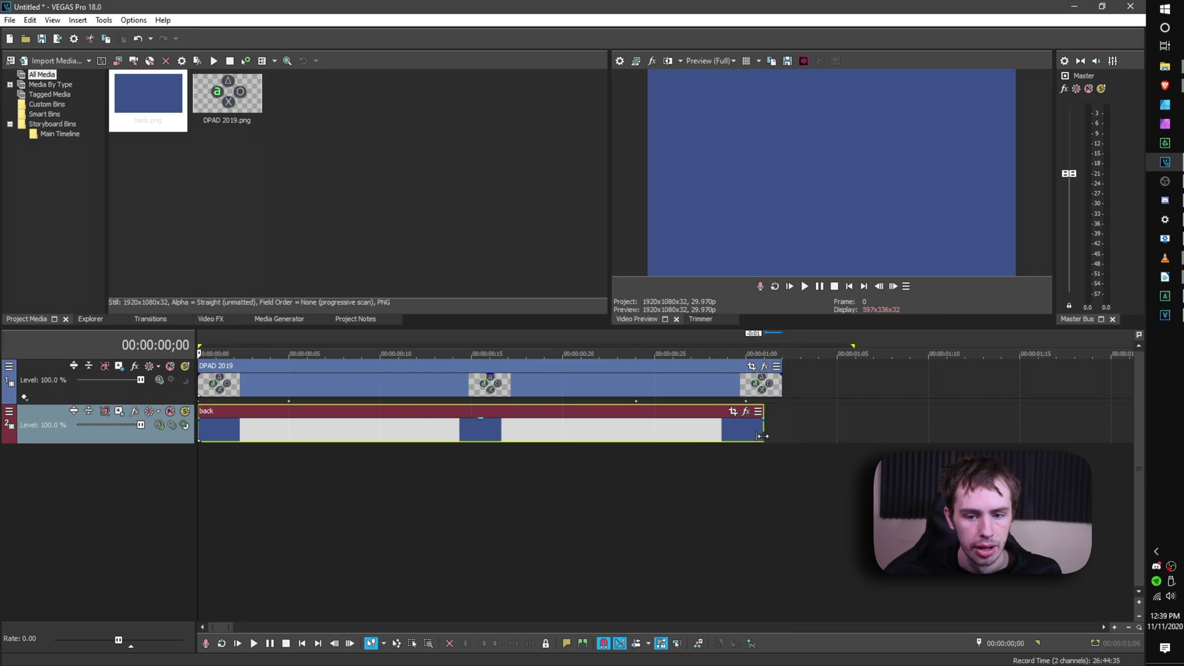
{"action": "left_click_drag", "start_coordinate": [785, 392], "coordinate": [762, 393]}
- Add a Top-Left, Diagonal, Soft Edge Linear Wipe to the back event's start, about five frames long
{"action": "left_click", "coordinate": [148, 319]}
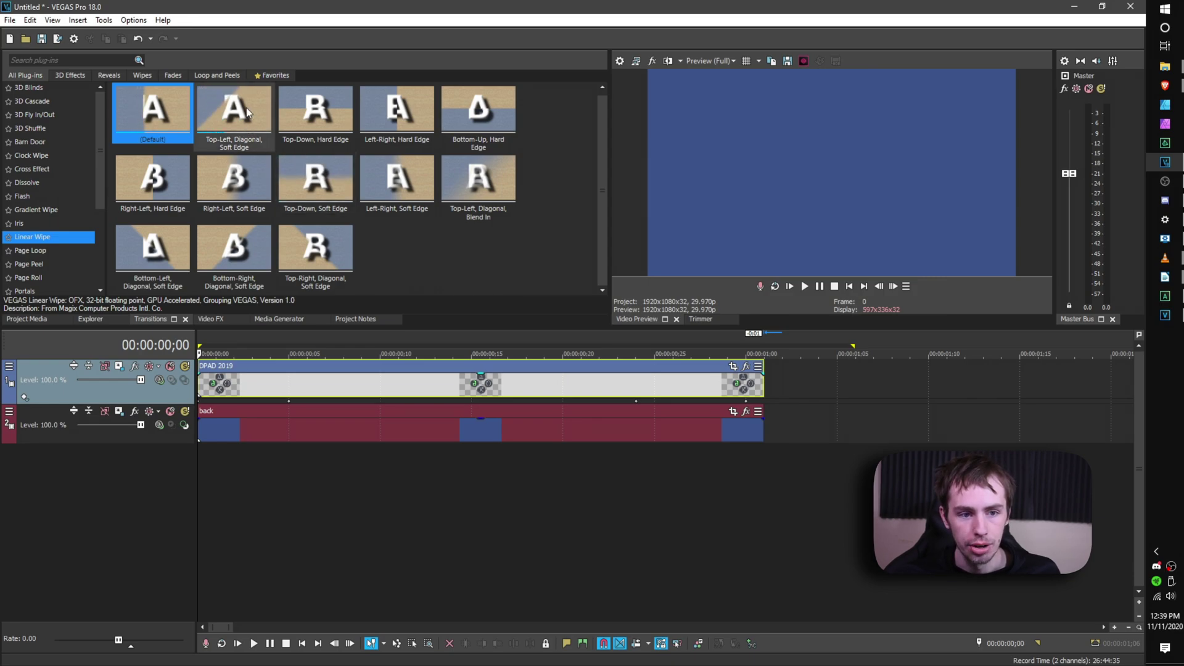
{"action": "left_click_drag", "start_coordinate": [246, 107], "coordinate": [204, 432]}
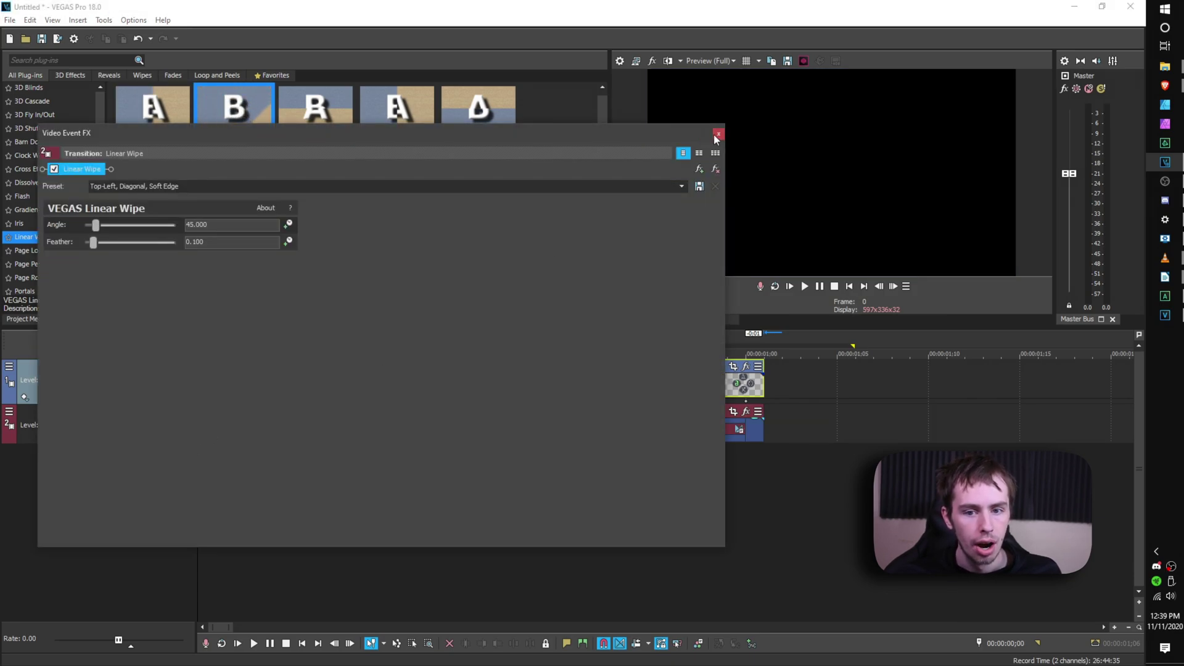
{"action": "left_click", "coordinate": [719, 134]}
{"action": "left_click_drag", "start_coordinate": [738, 431], "coordinate": [271, 435]}
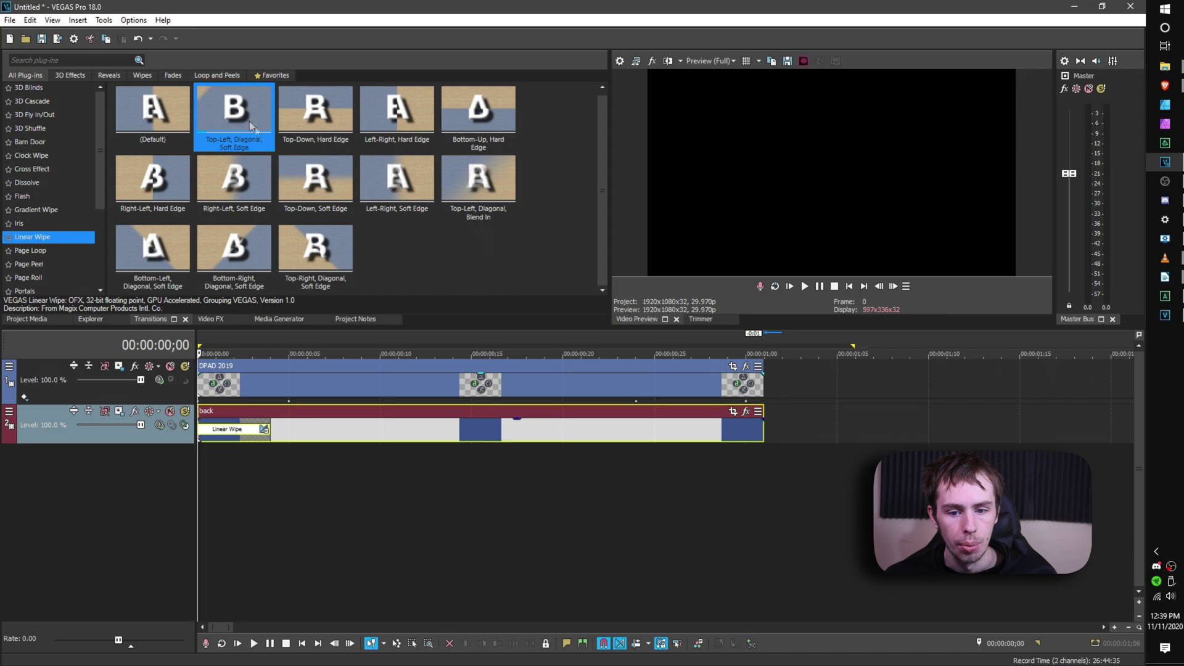
- Add the same Linear Wipe to the back event's end and lengthen both wipes
{"action": "left_click_drag", "start_coordinate": [235, 111], "coordinate": [768, 426]}
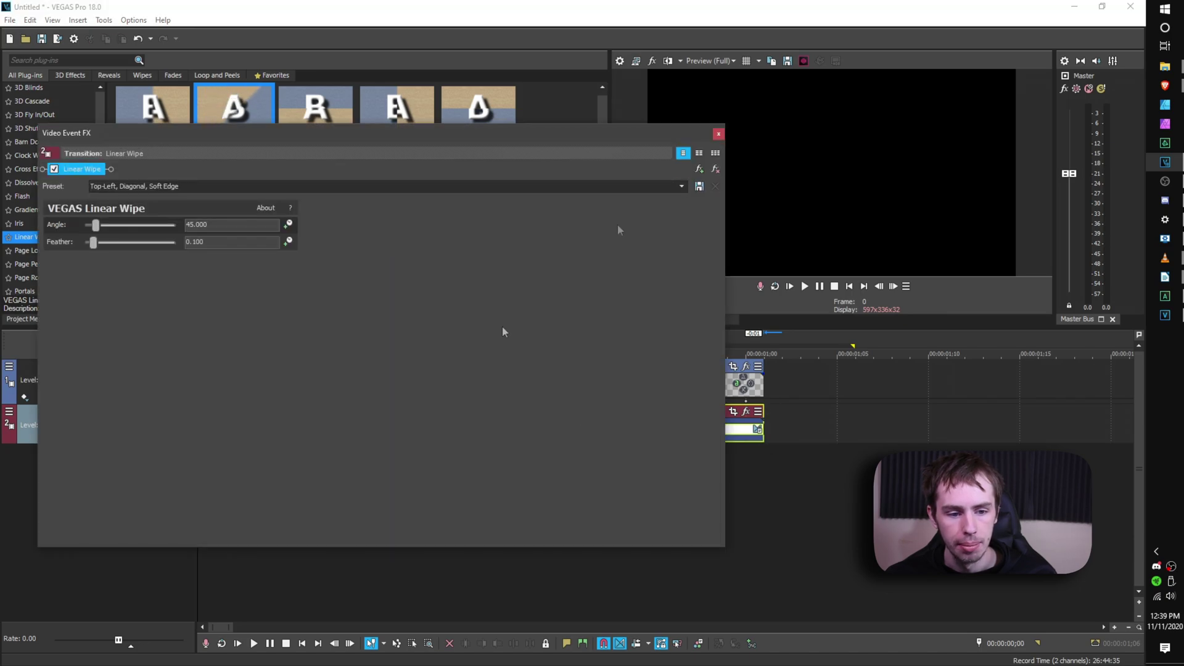
{"action": "left_click", "coordinate": [718, 134]}
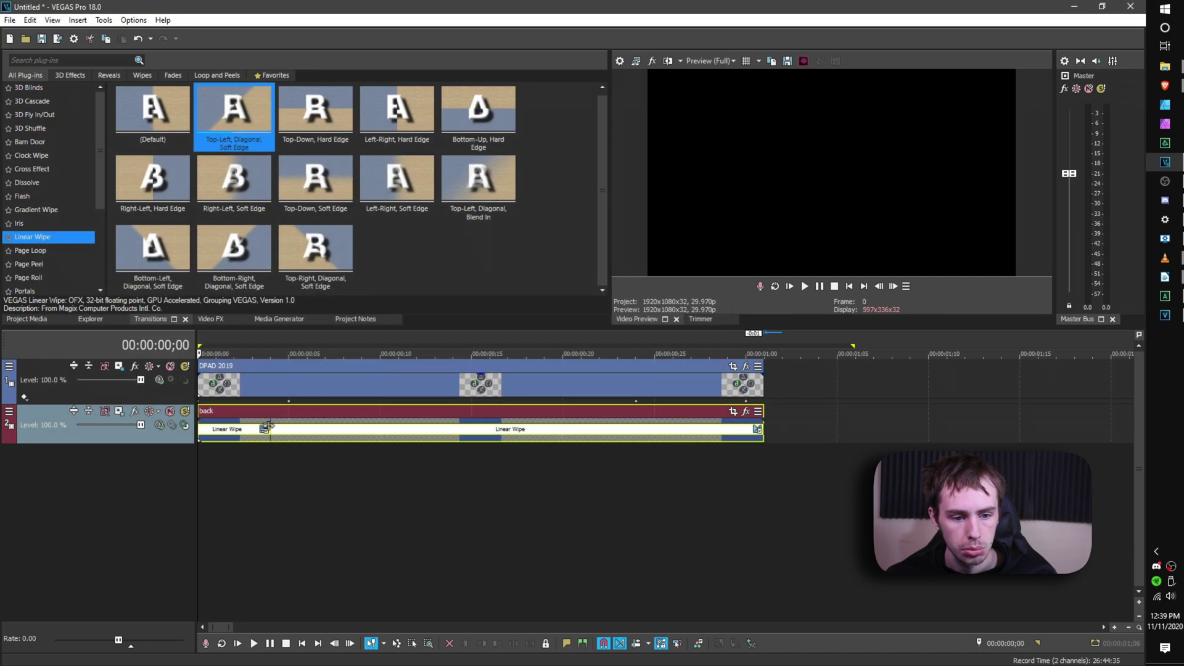
{"action": "left_click_drag", "start_coordinate": [271, 425], "coordinate": [720, 428]}
{"action": "left_click_drag", "start_coordinate": [209, 430], "coordinate": [272, 434]}
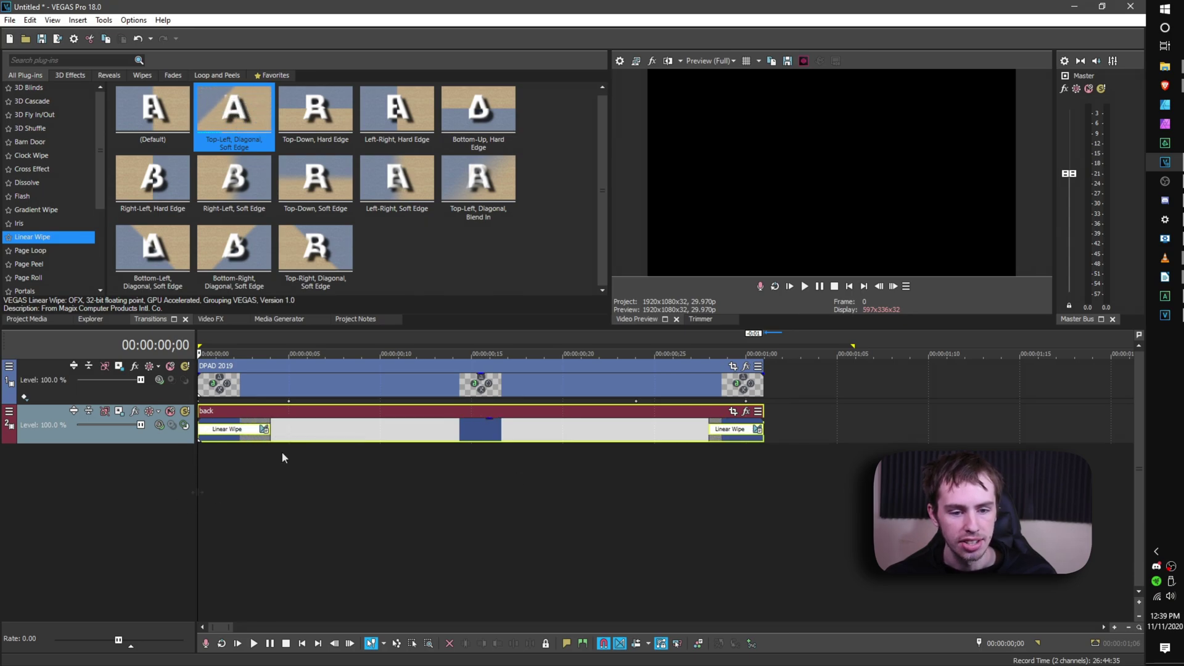
- Preview the project from the start with the sliding logo and wipes
{"action": "left_click", "coordinate": [805, 286]}
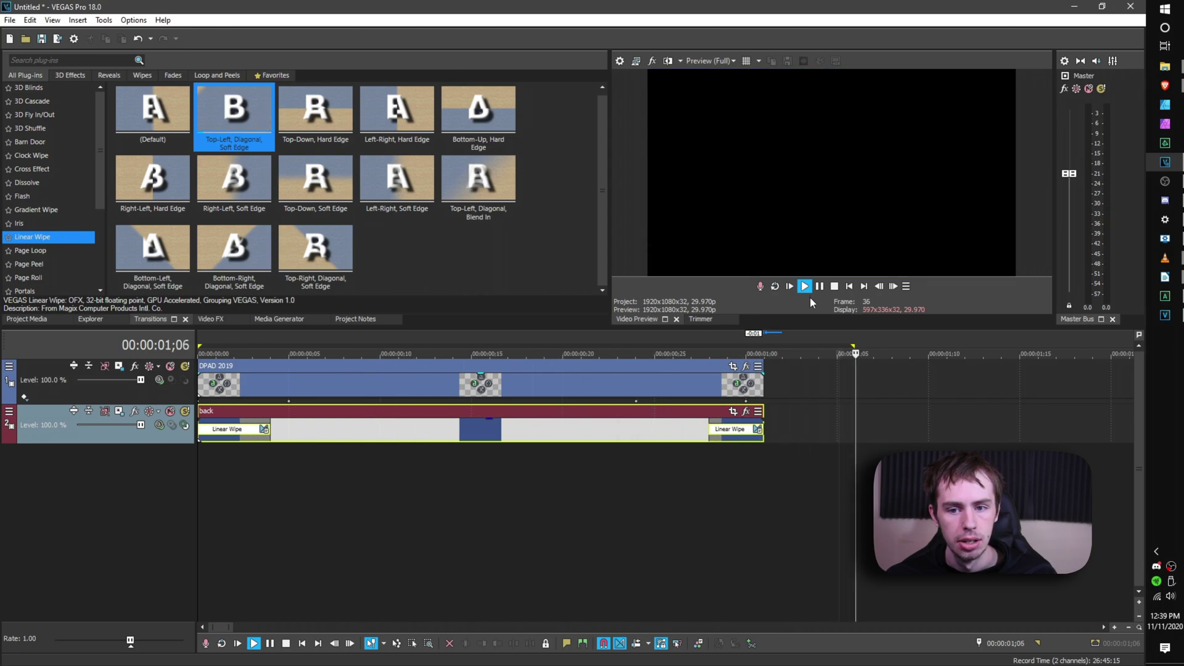
{"action": "left_click", "coordinate": [819, 288]}
{"action": "scroll", "coordinate": [375, 467], "scroll_direction": "down", "scroll_amount": 6}
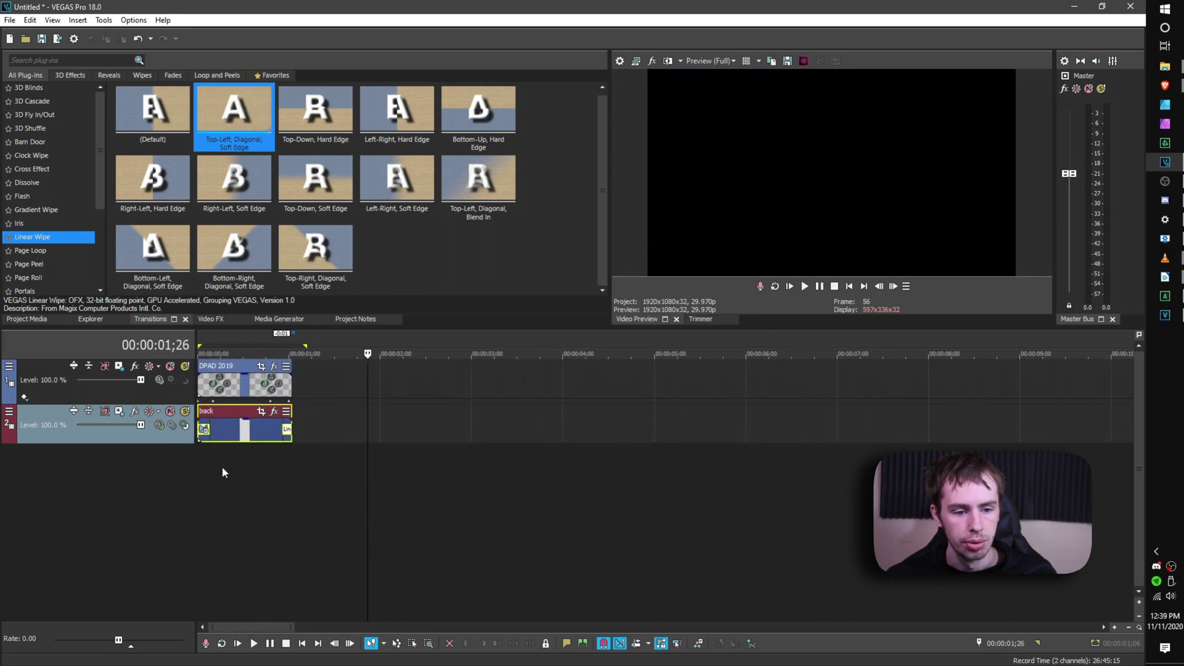
{"action": "left_click", "coordinate": [197, 476]}
{"action": "left_click", "coordinate": [805, 286]}
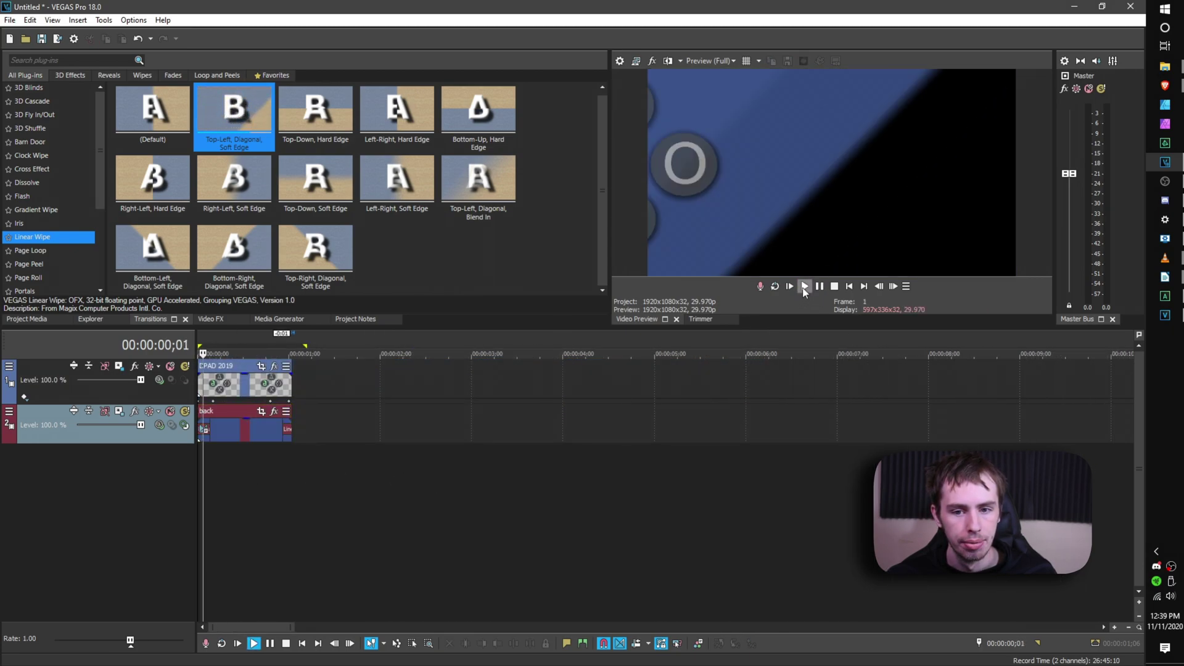
{"action": "key", "text": "Return"}
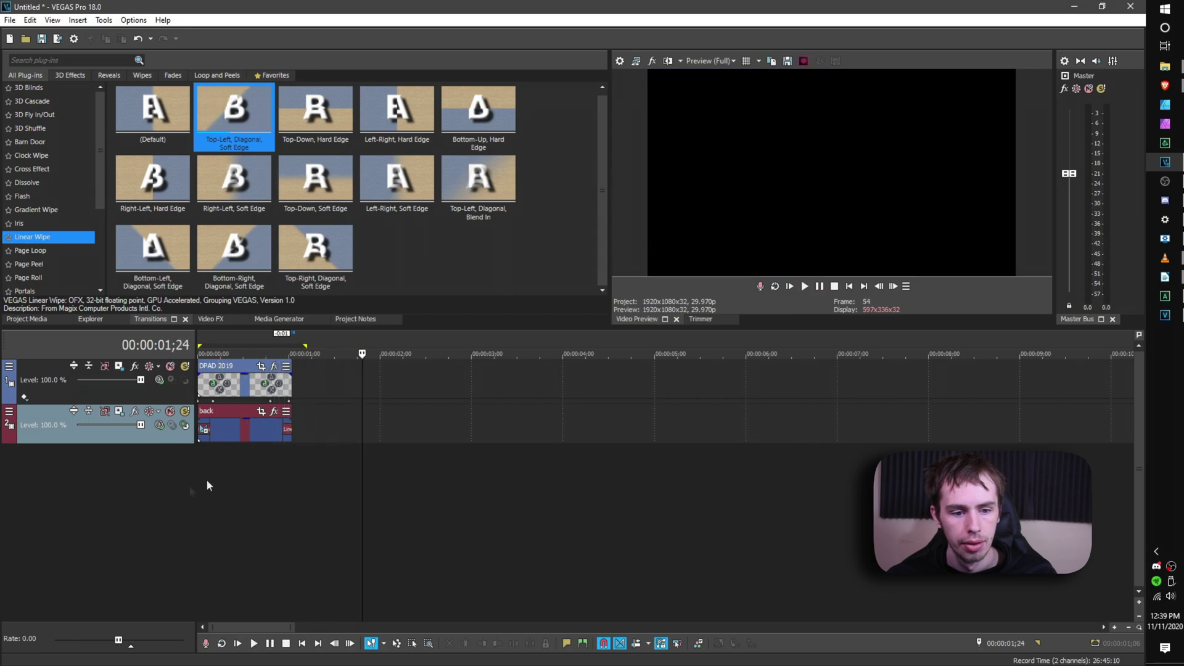
- Loop-play a one-second time selection over the clips, then select the clips' full duration
{"action": "left_click_drag", "start_coordinate": [197, 471], "coordinate": [292, 471]}
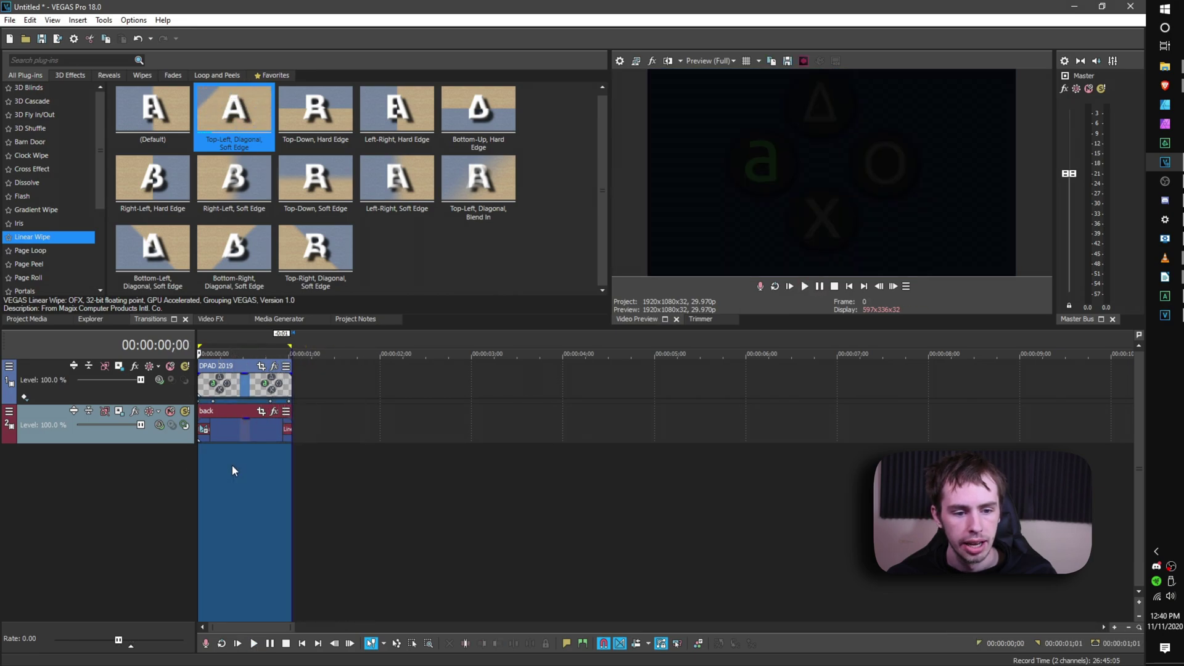
{"action": "left_click", "coordinate": [774, 286]}
{"action": "left_click", "coordinate": [805, 286]}
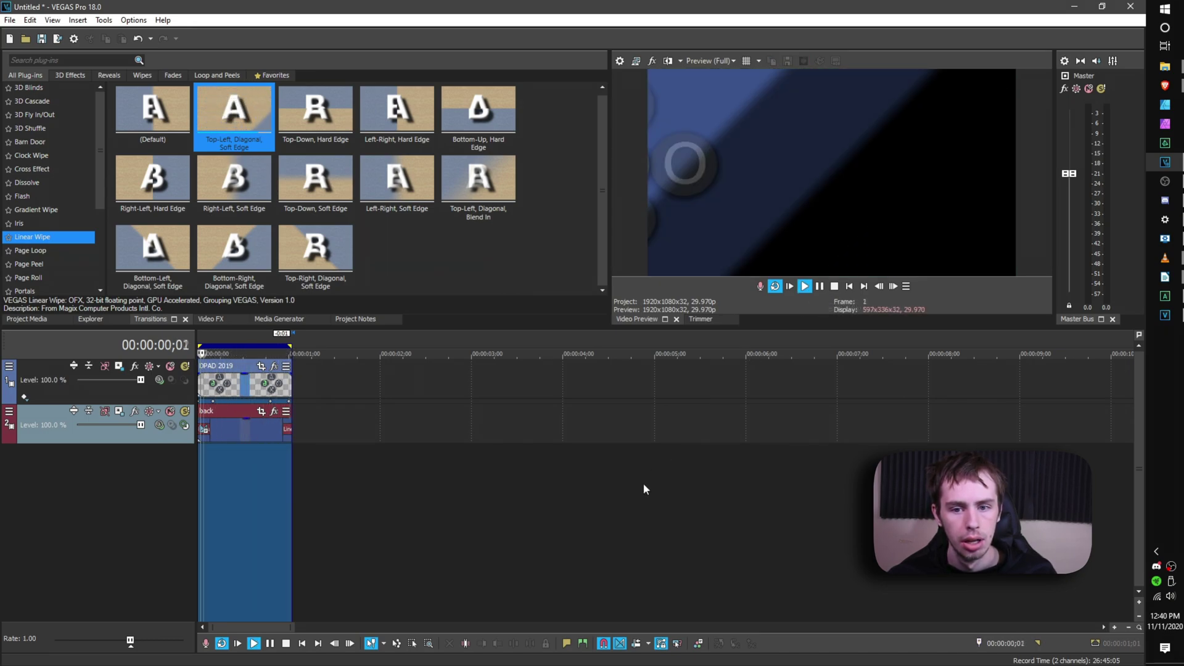
{"action": "scroll", "coordinate": [730, 467], "scroll_direction": "up", "scroll_amount": 2}
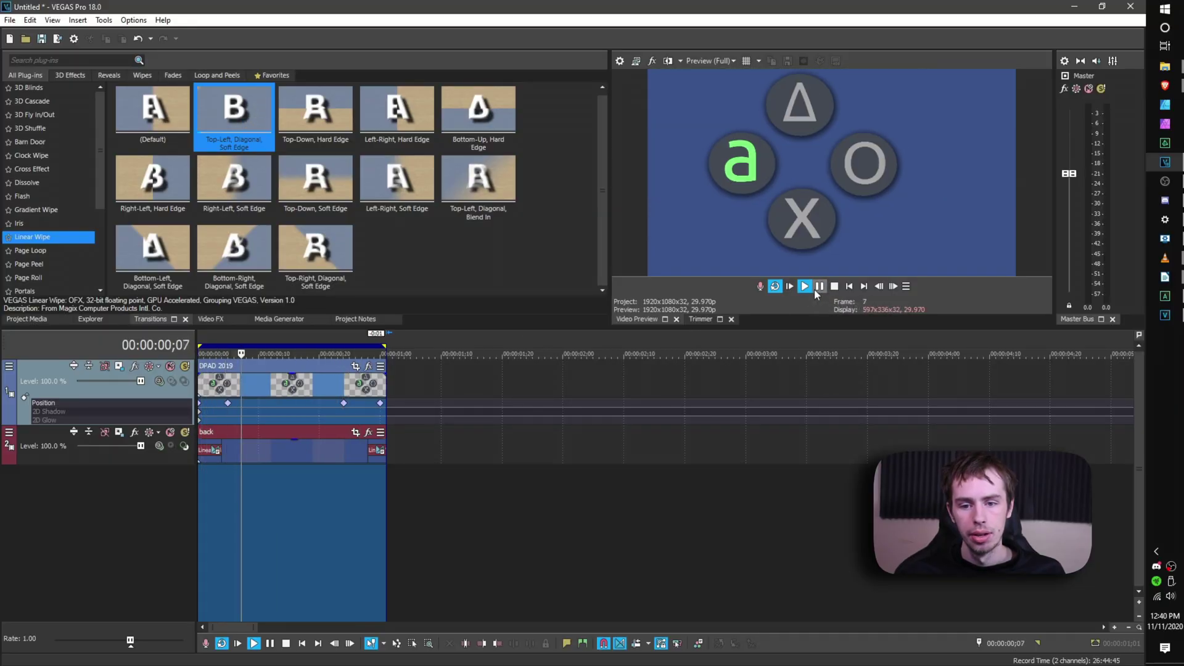
{"action": "left_click", "coordinate": [804, 286]}
{"action": "left_click_drag", "start_coordinate": [384, 510], "coordinate": [124, 517]}
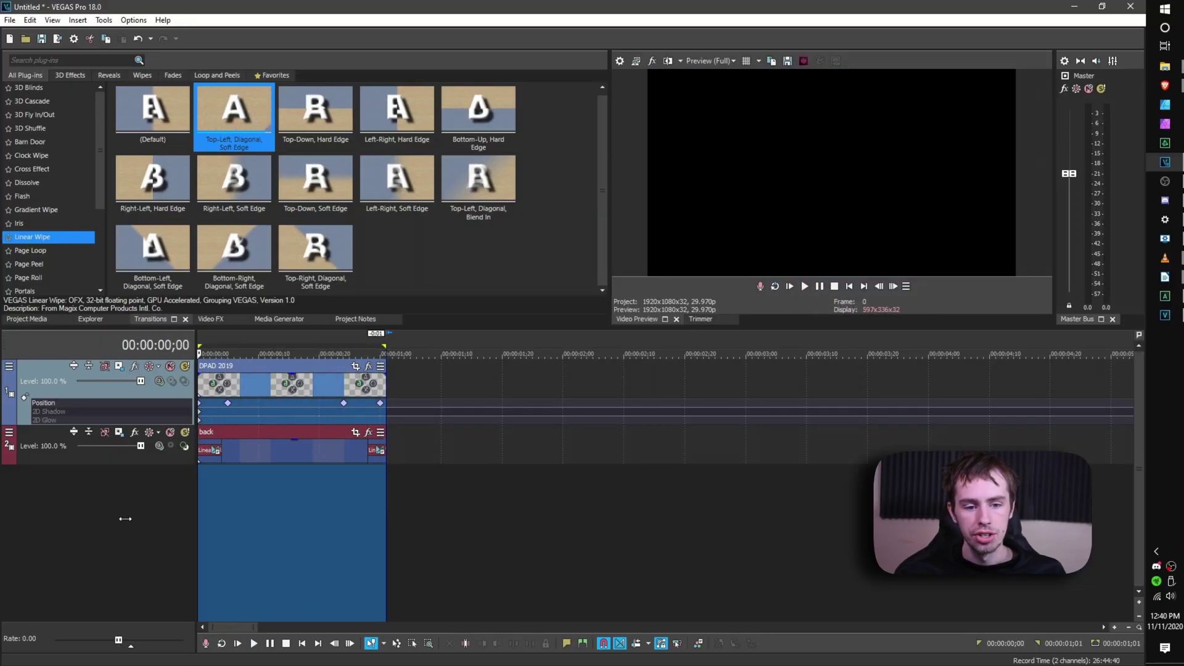
- Bring up Render As with Video for Windows as the output format
{"action": "left_click", "coordinate": [56, 41]}
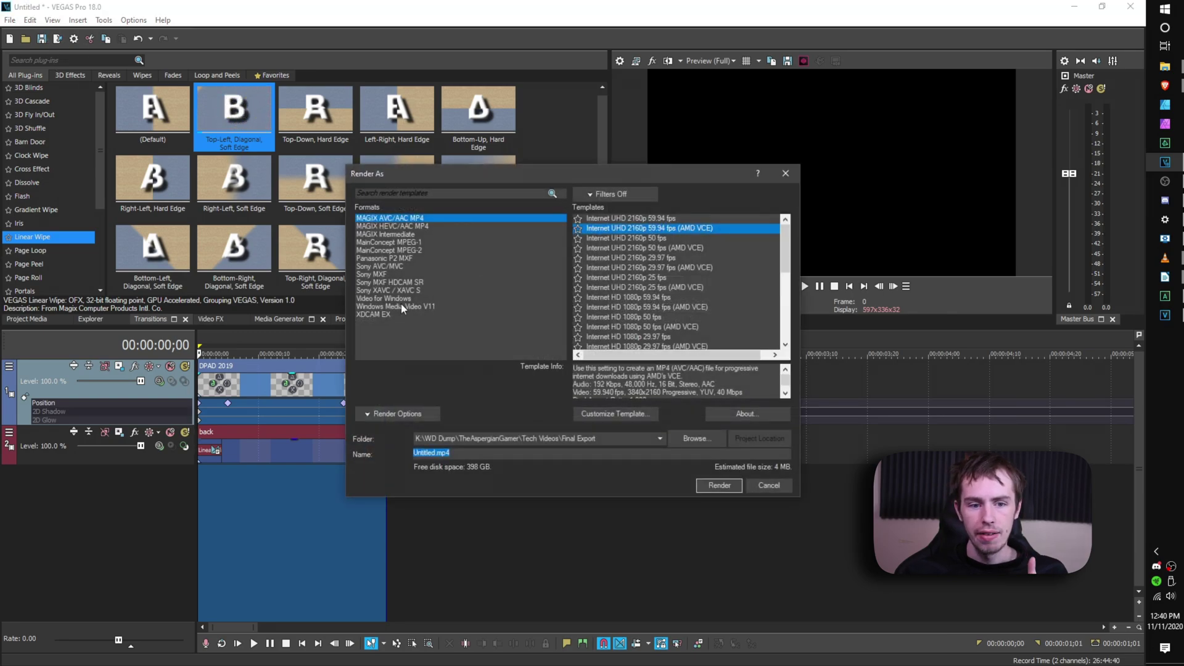
{"action": "left_click", "coordinate": [394, 298]}
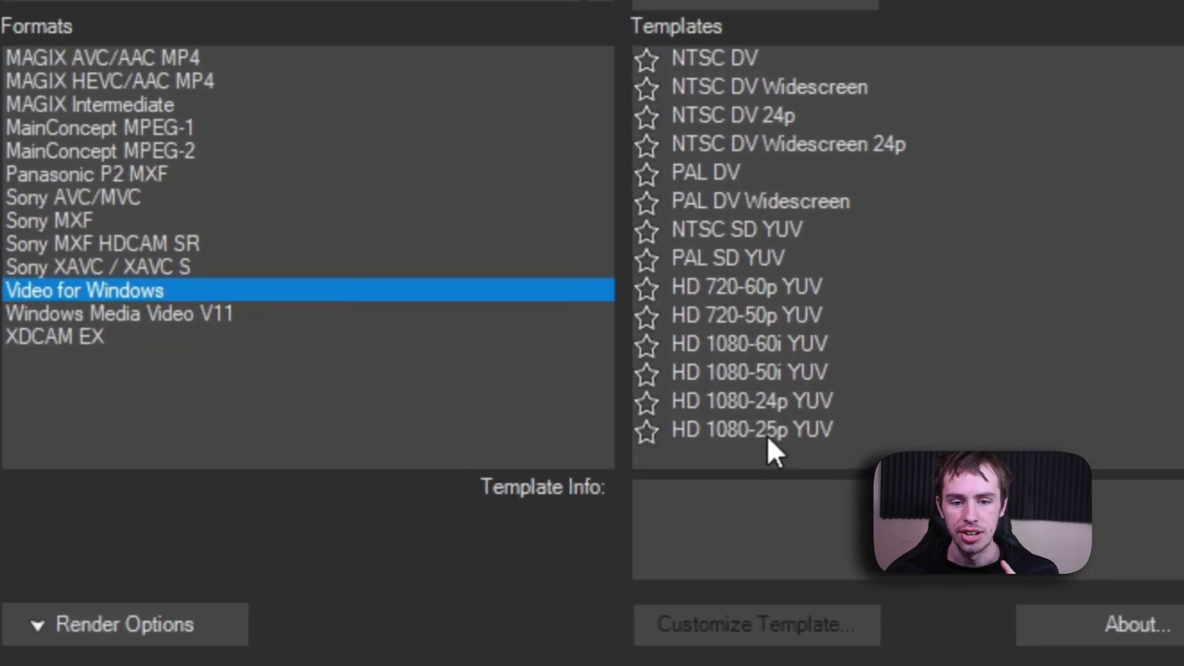
- Customize the HD 1080-25p YUV template to Uncompressed video with Render alpha channel enabled
{"action": "left_click", "coordinate": [768, 432]}
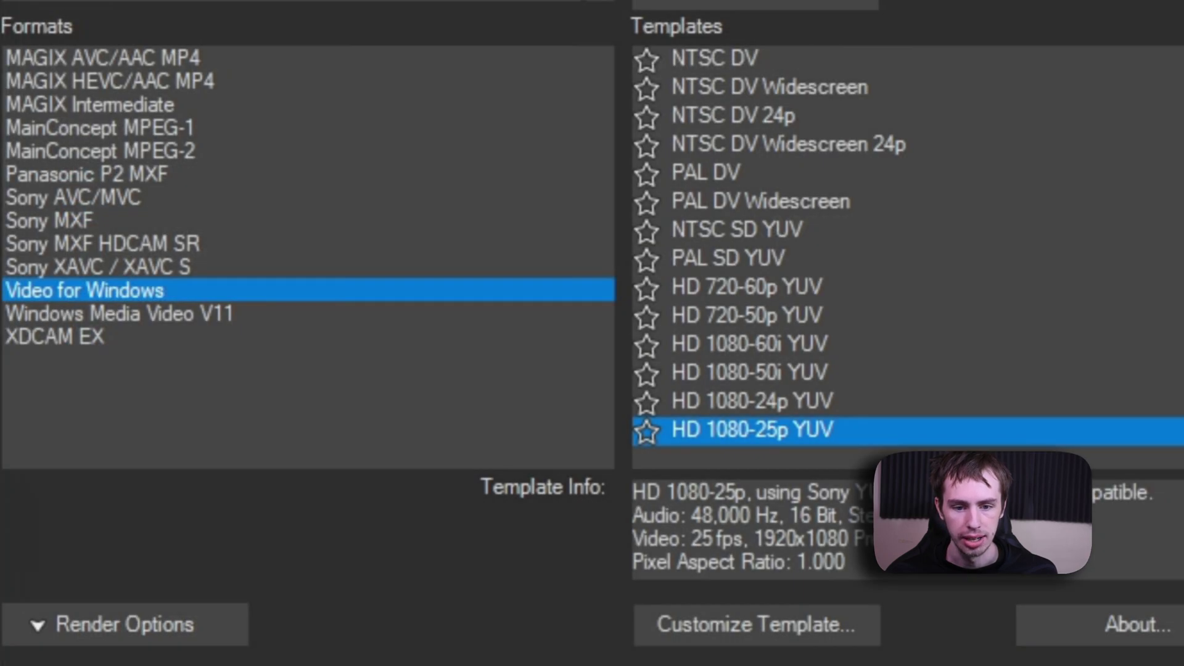
{"action": "left_click", "coordinate": [765, 624]}
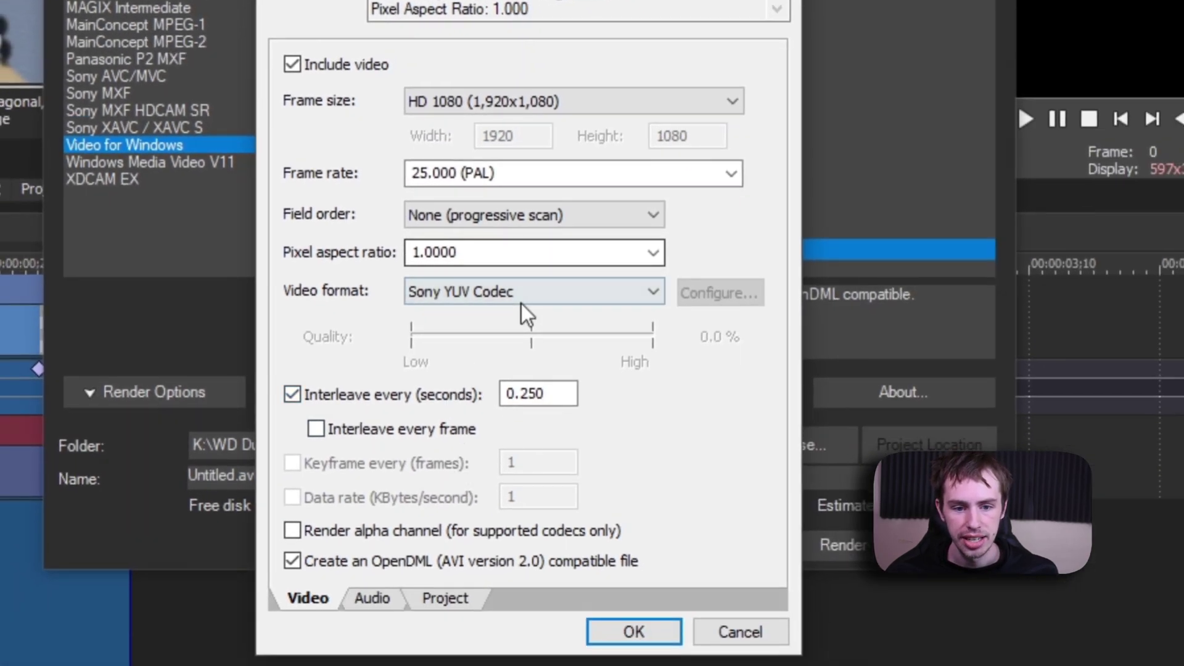
{"action": "left_click", "coordinate": [520, 299]}
{"action": "left_click", "coordinate": [476, 471]}
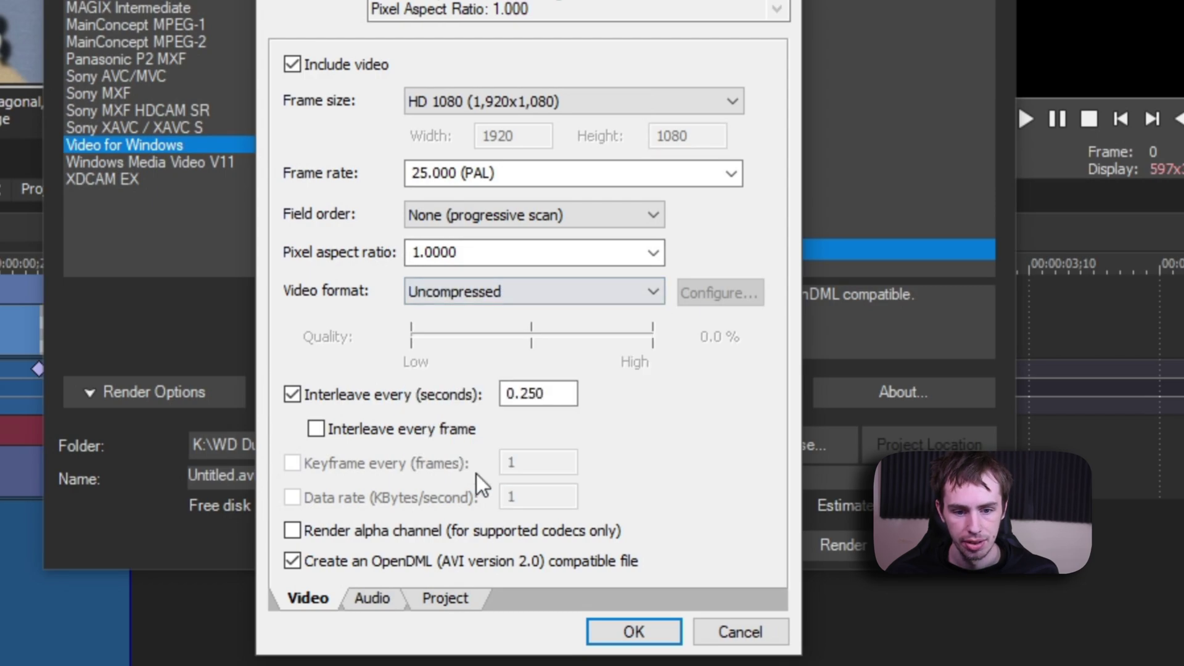
{"action": "left_click", "coordinate": [336, 531]}
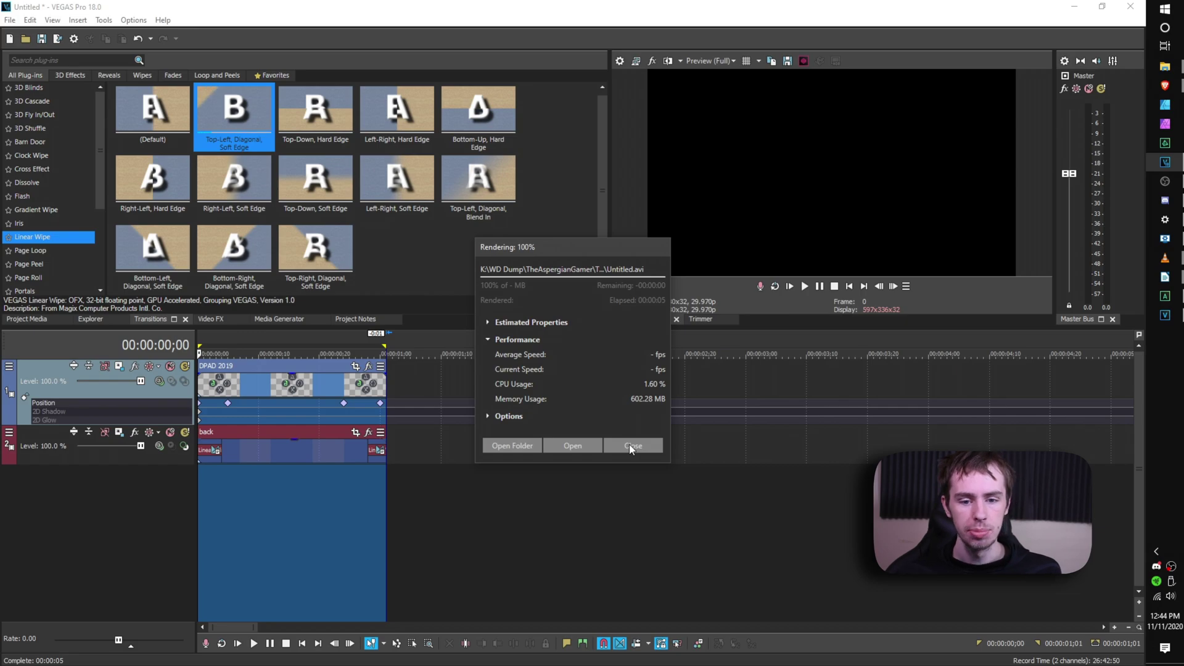
- Close the 100% render dialog and launch File Explorer from its taskbar jump list
{"action": "left_click", "coordinate": [630, 443]}
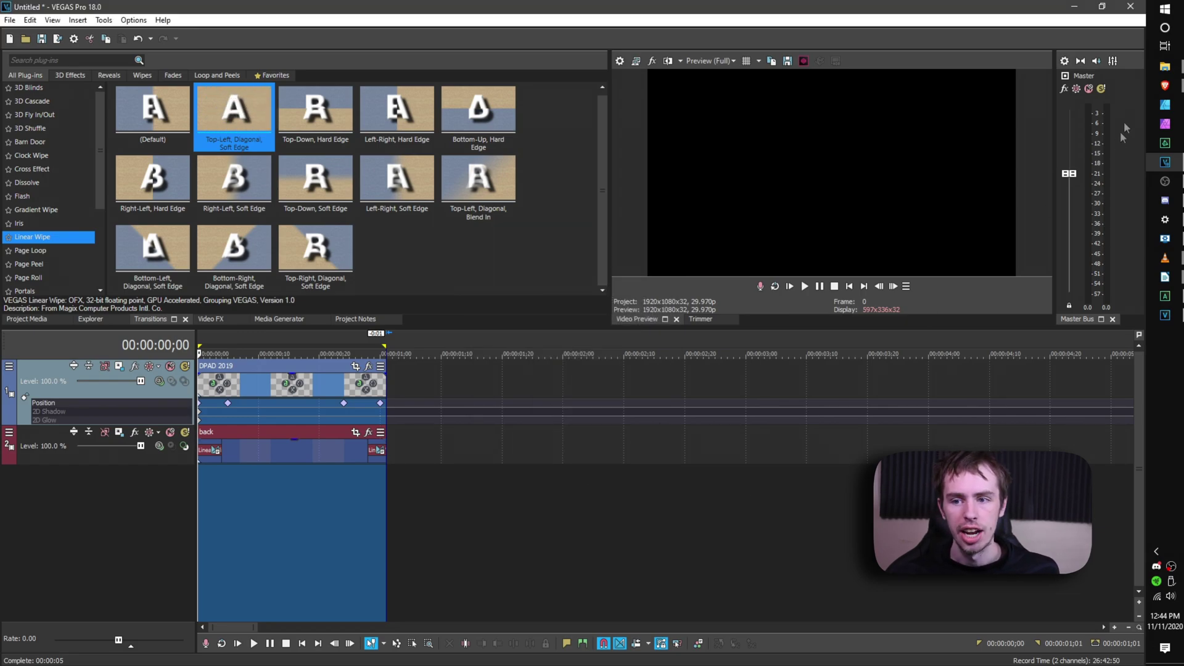
{"action": "right_click", "coordinate": [1165, 66]}
{"action": "left_click", "coordinate": [1034, 375]}
- Open Untitled.avi from File Explorer to play it in VLC
{"action": "double_click", "coordinate": [412, 272]}
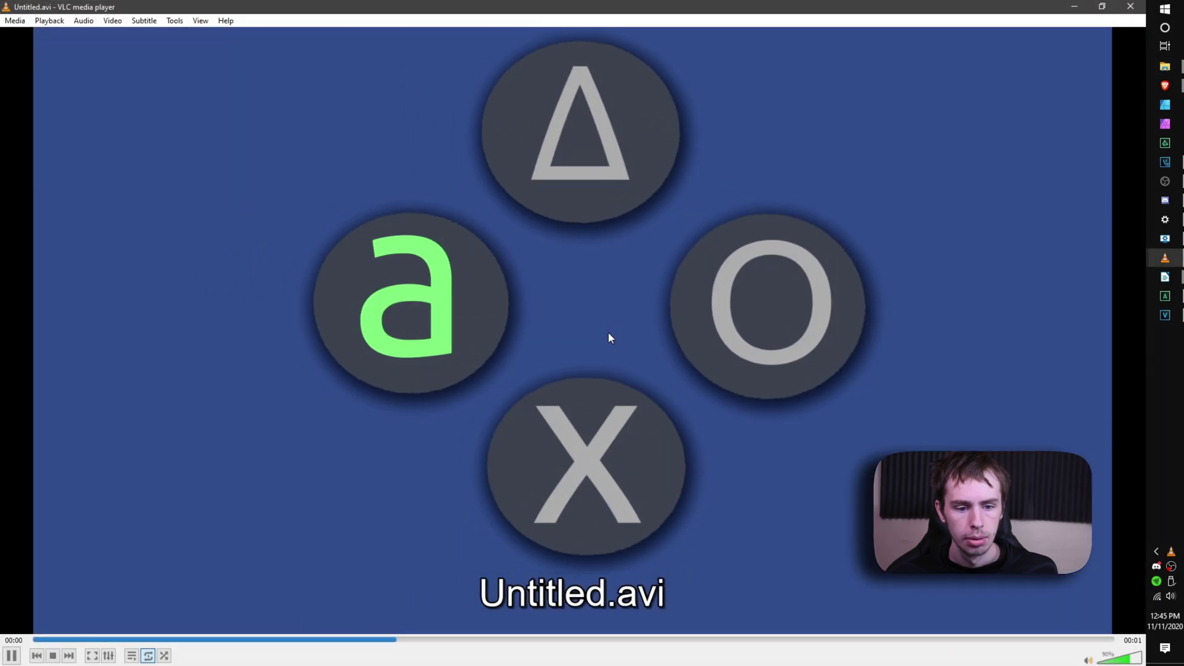